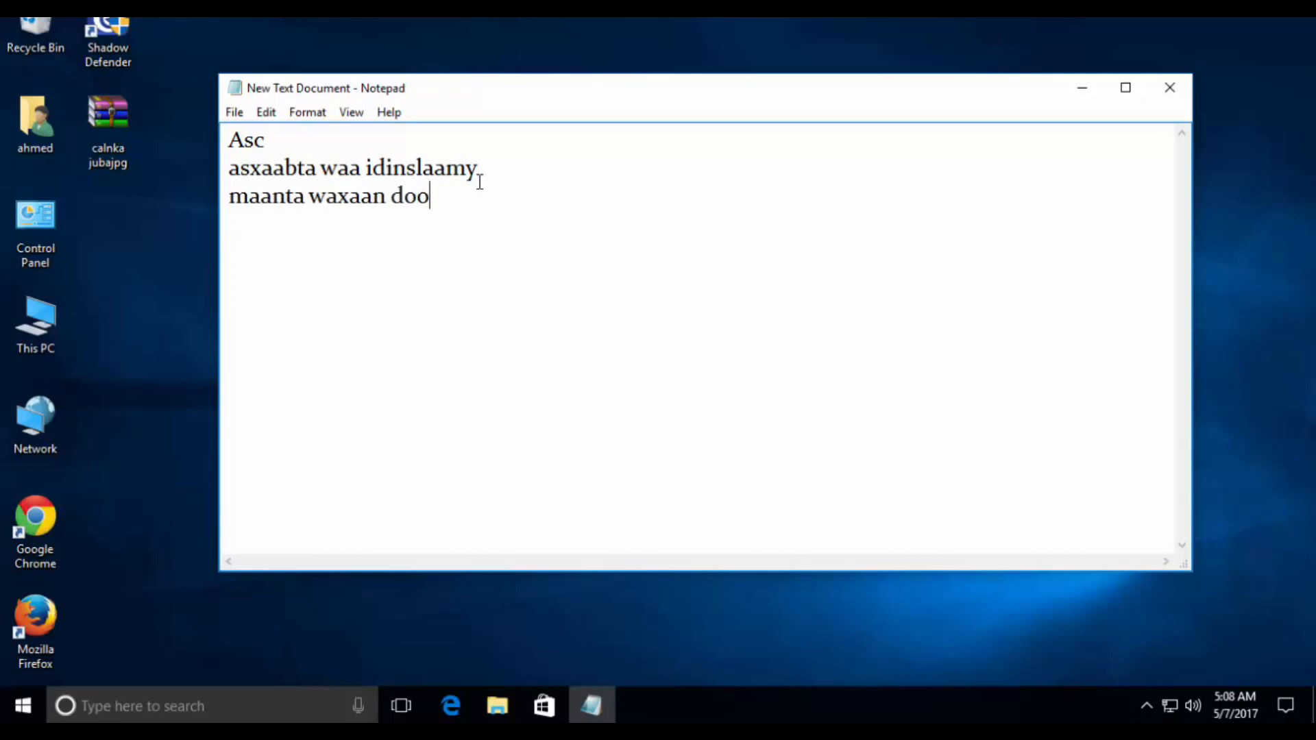
- Continue the third line so it reads "maanta waxaan doonay yaa inaa idintuso sida loo kala qaybiyo Hadiskiga"
type("ay yaa inaa i")
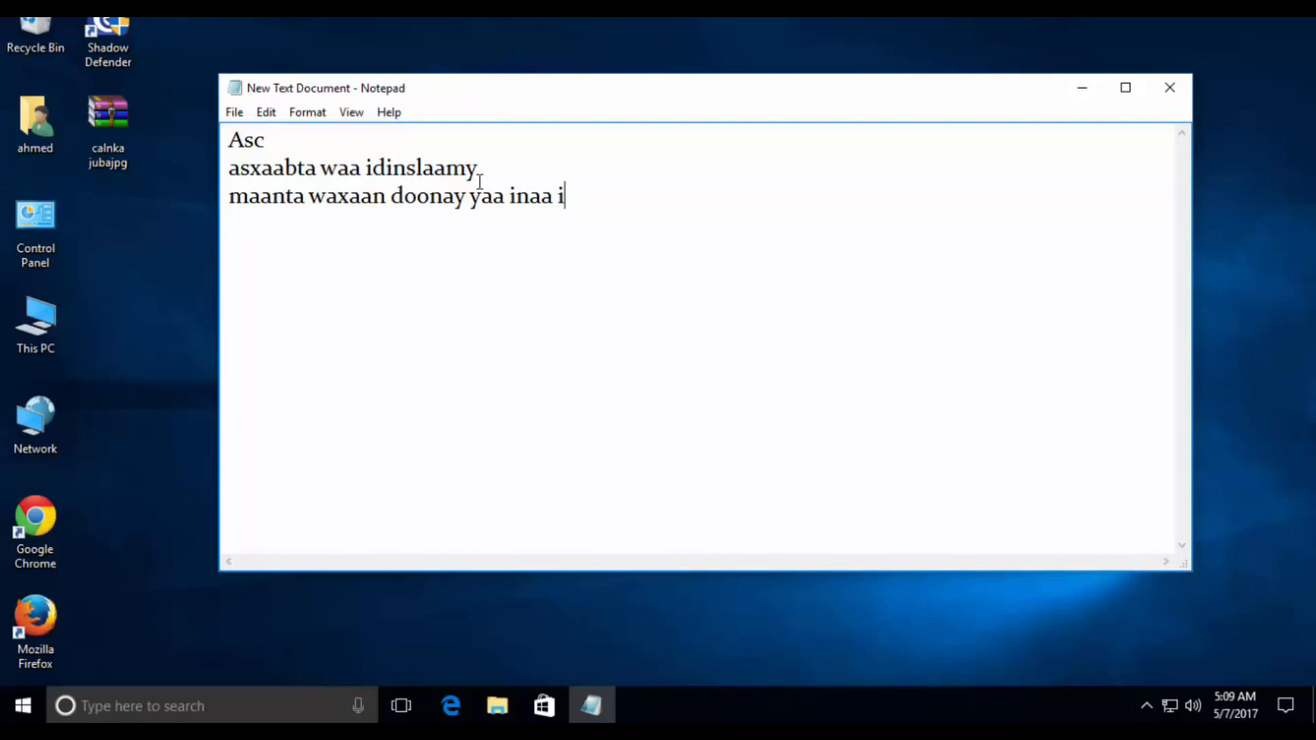
type("dintuso si")
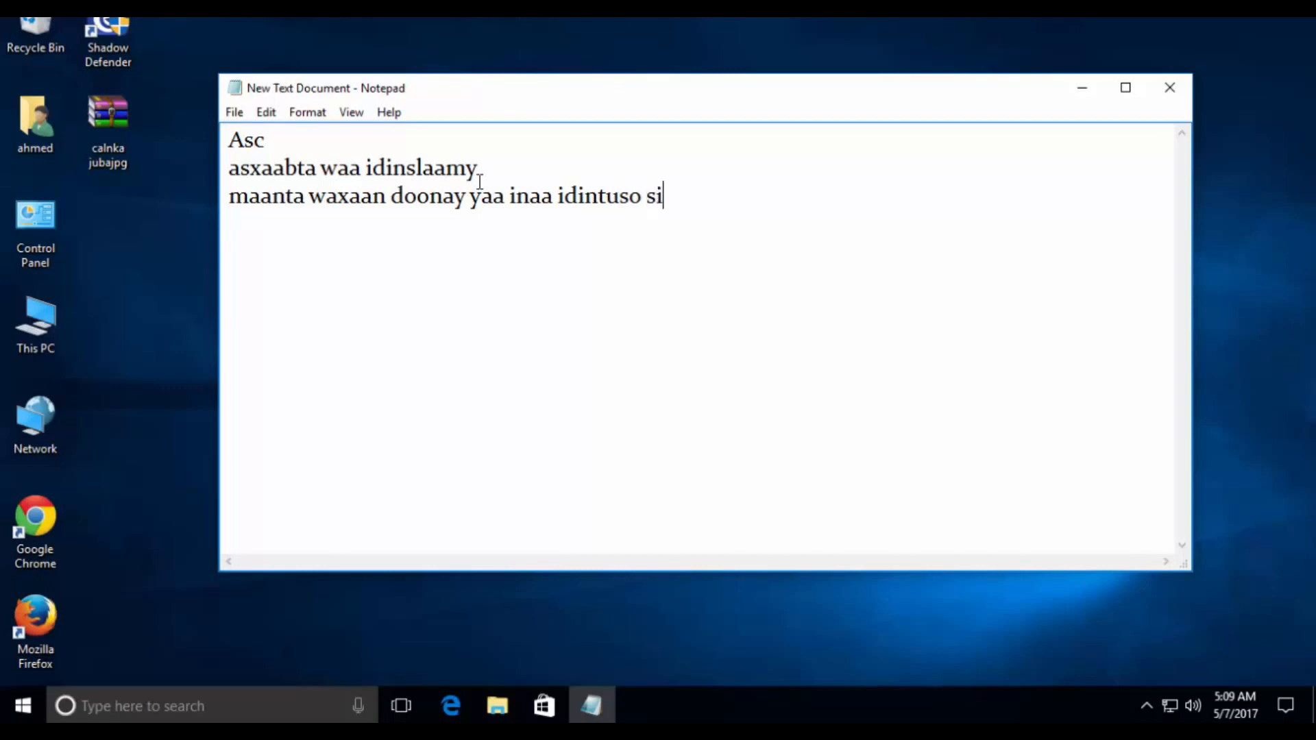
type("i")
type("dee")
key("BackSpace")
key("BackSpace")
key("BackSpace")
key("BackSpace")
type("da loo kalaq")
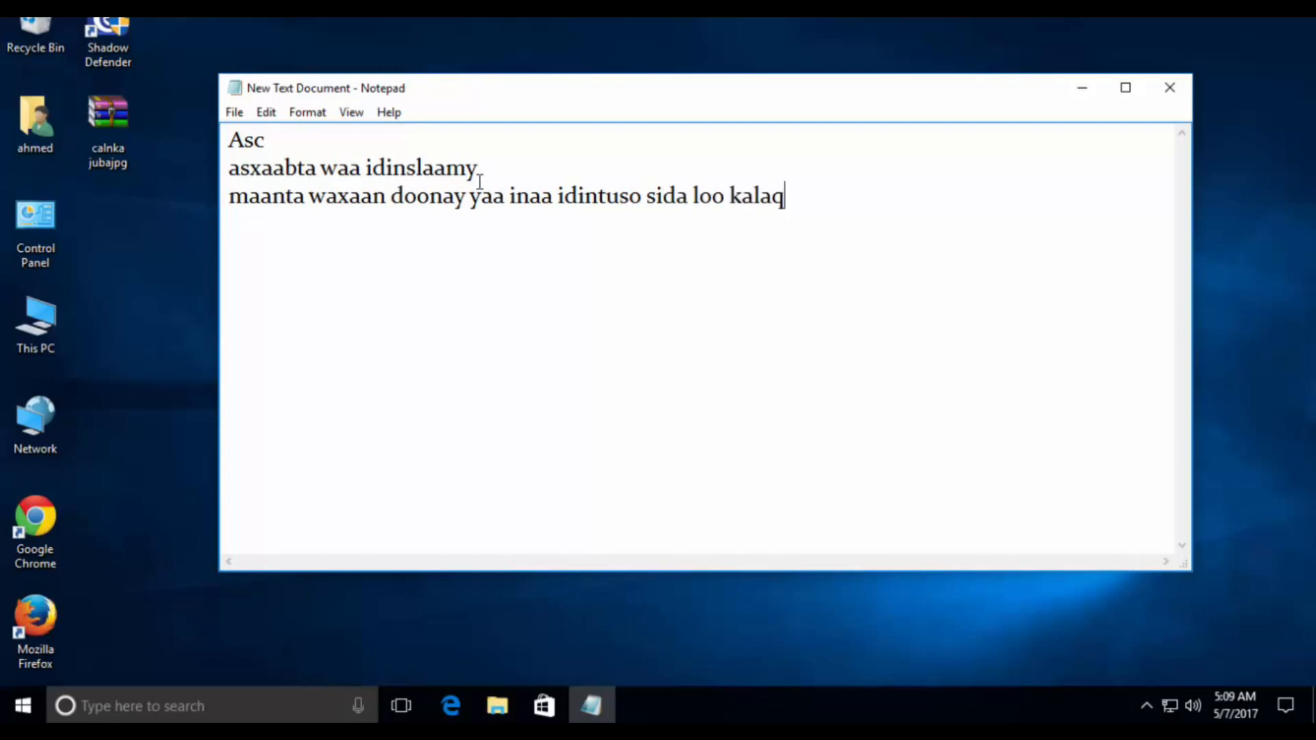
key("BackSpace")
type("qaybiyo Hadiskiga ")
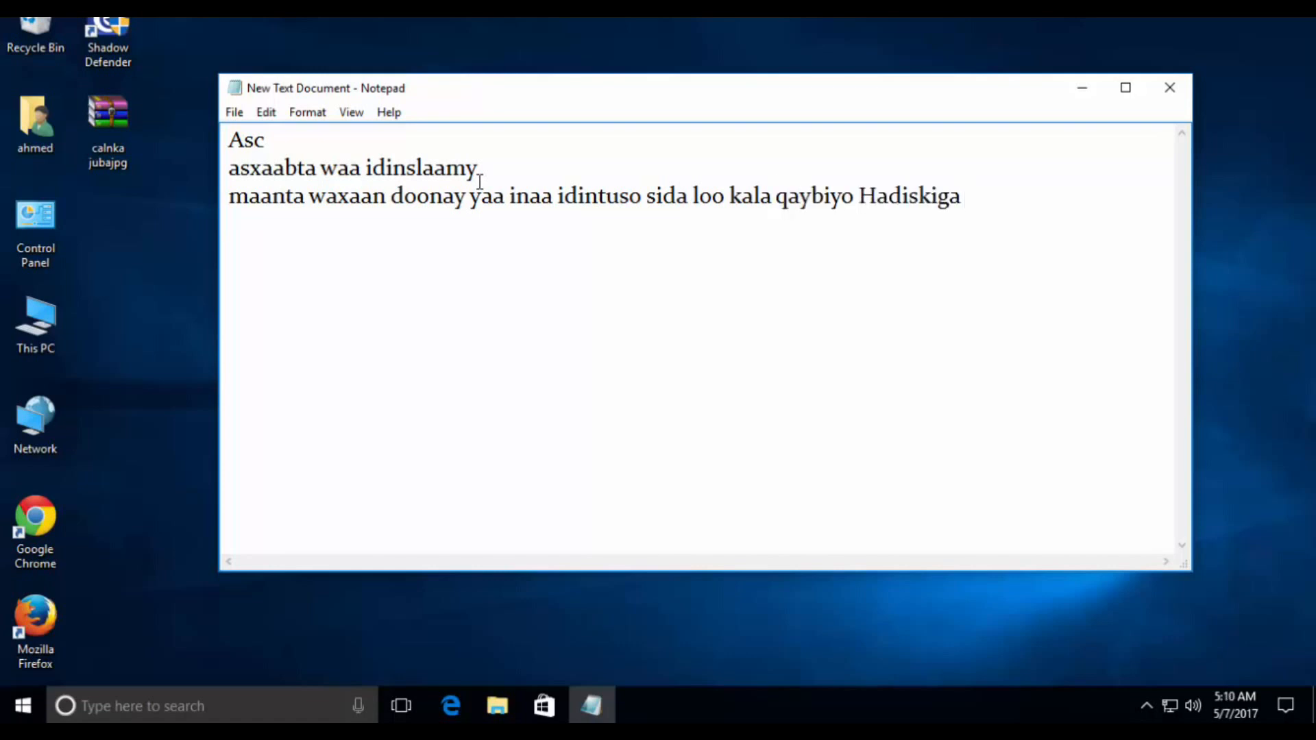
type("am HD")
- Finish the third line with "am HD Computerka" and start a new line
type("c")
key("BackSpace")
type("Comput")
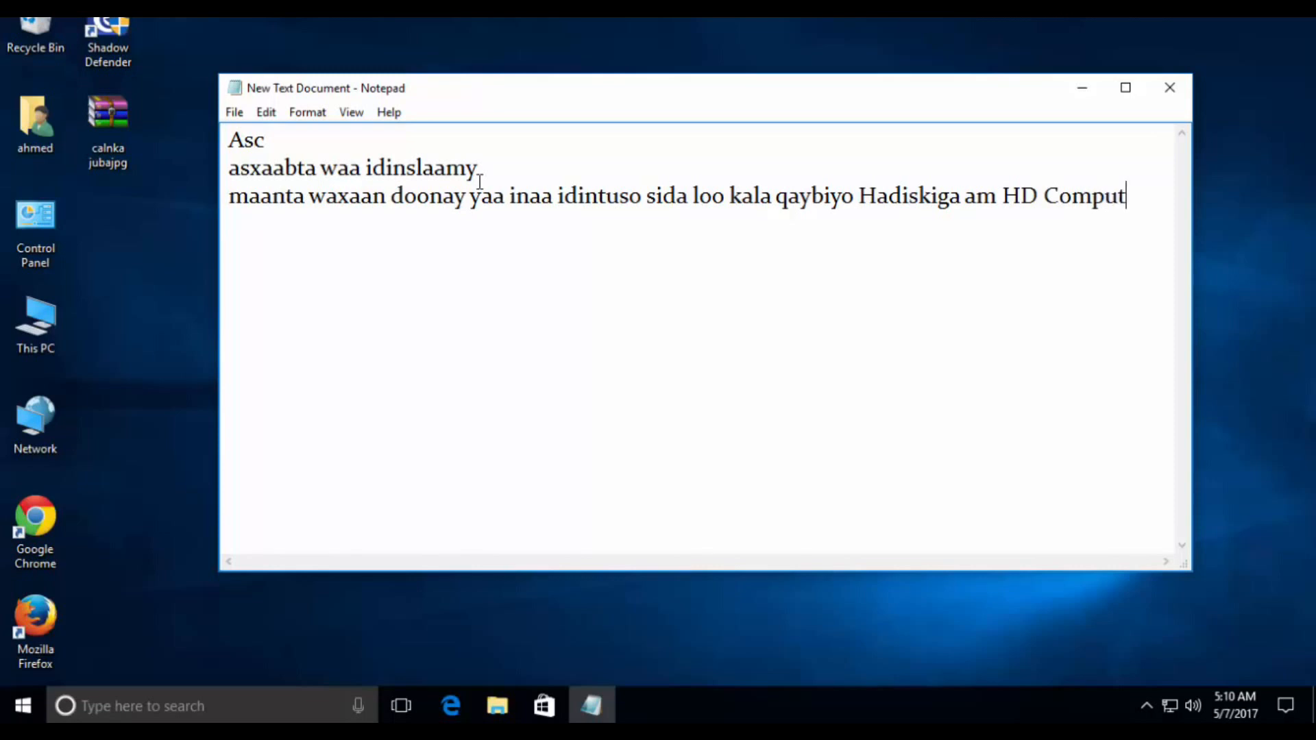
type("erka")
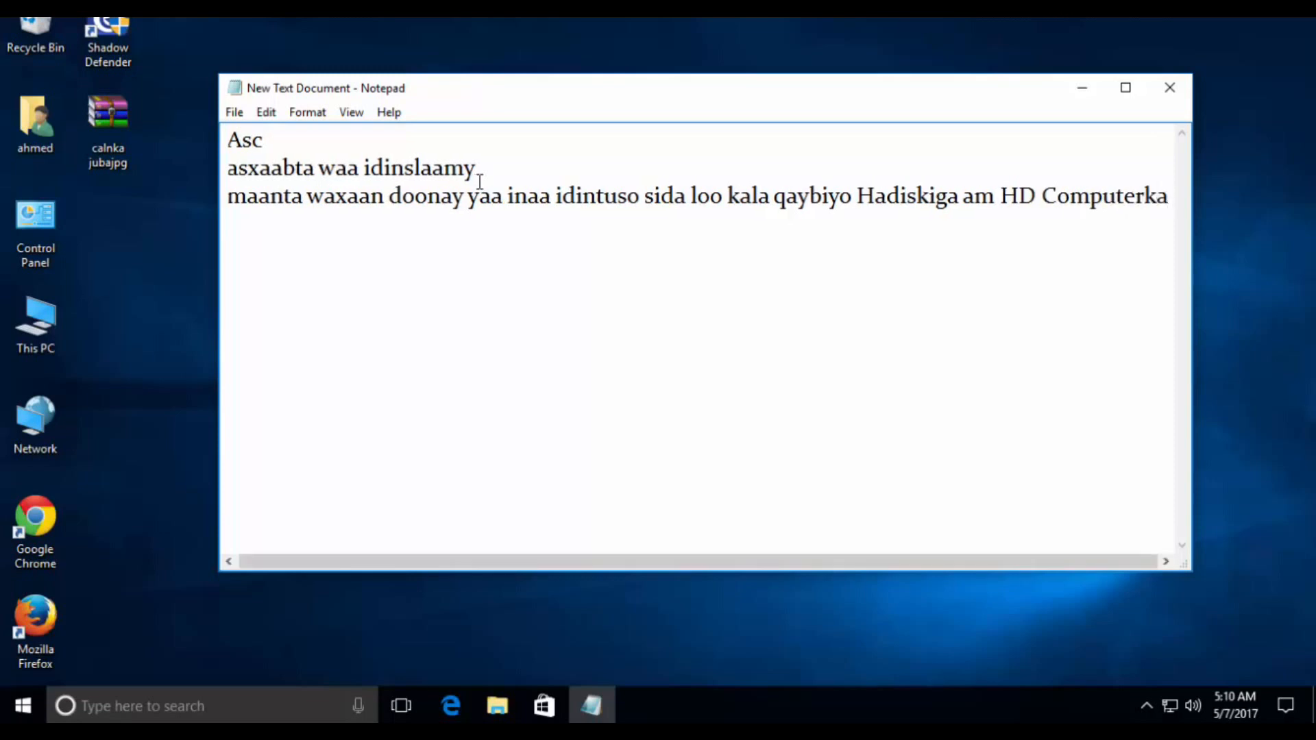
key("Return")
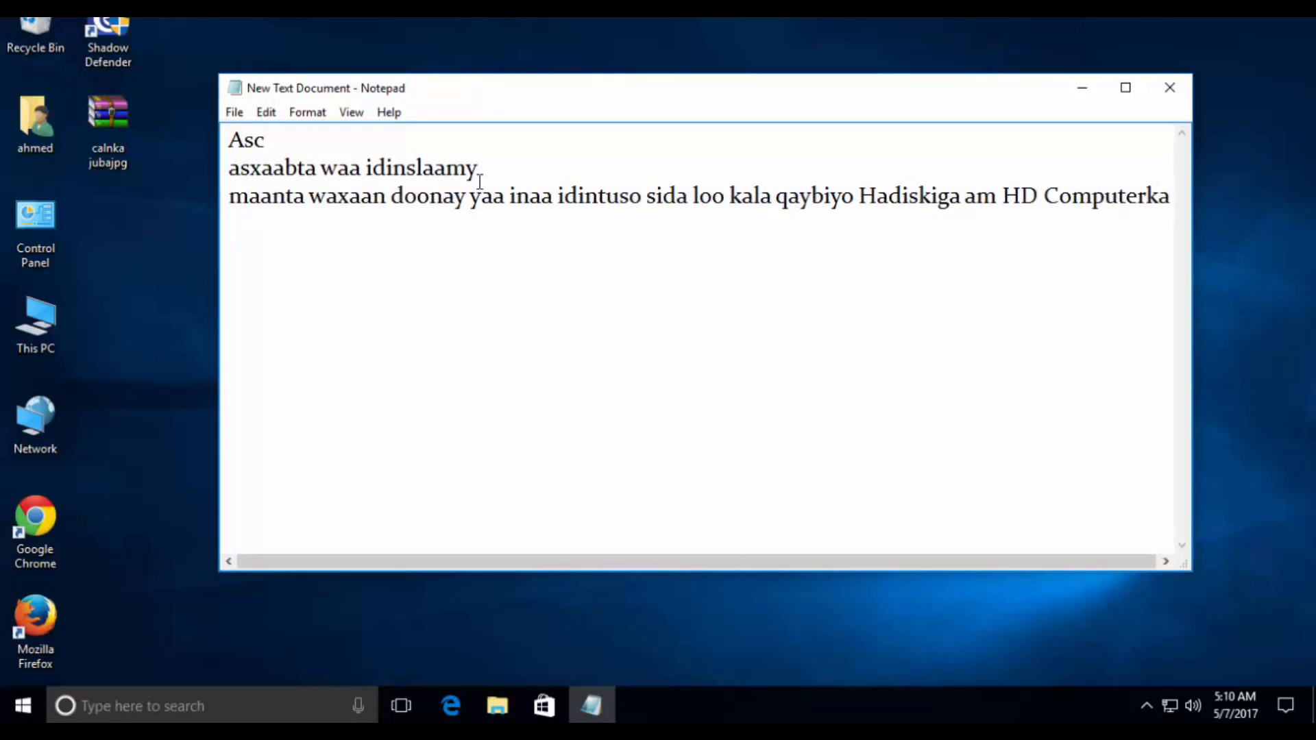
- Write "dhamaan windowyad" as the fourth line and start a new line
type("dhamaa")
type("b")
key("BackSpace")
type("n windowyad")
key("Return")
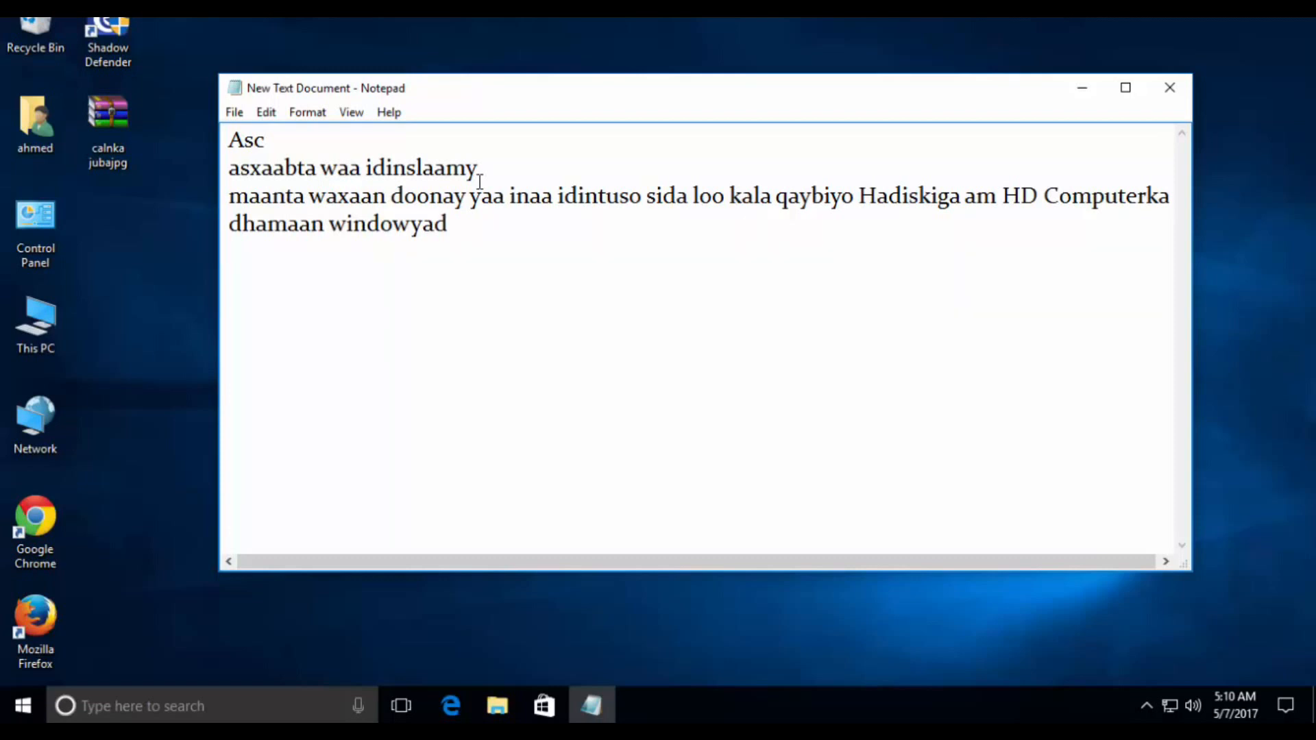
- Add the line "kali raac Tilmaamaha" and begin the numbered line "1. horta aan isla fiirino" below it
type("kali raac Tilmaamaha")
key("Return")
type("1.")
type(" horta")
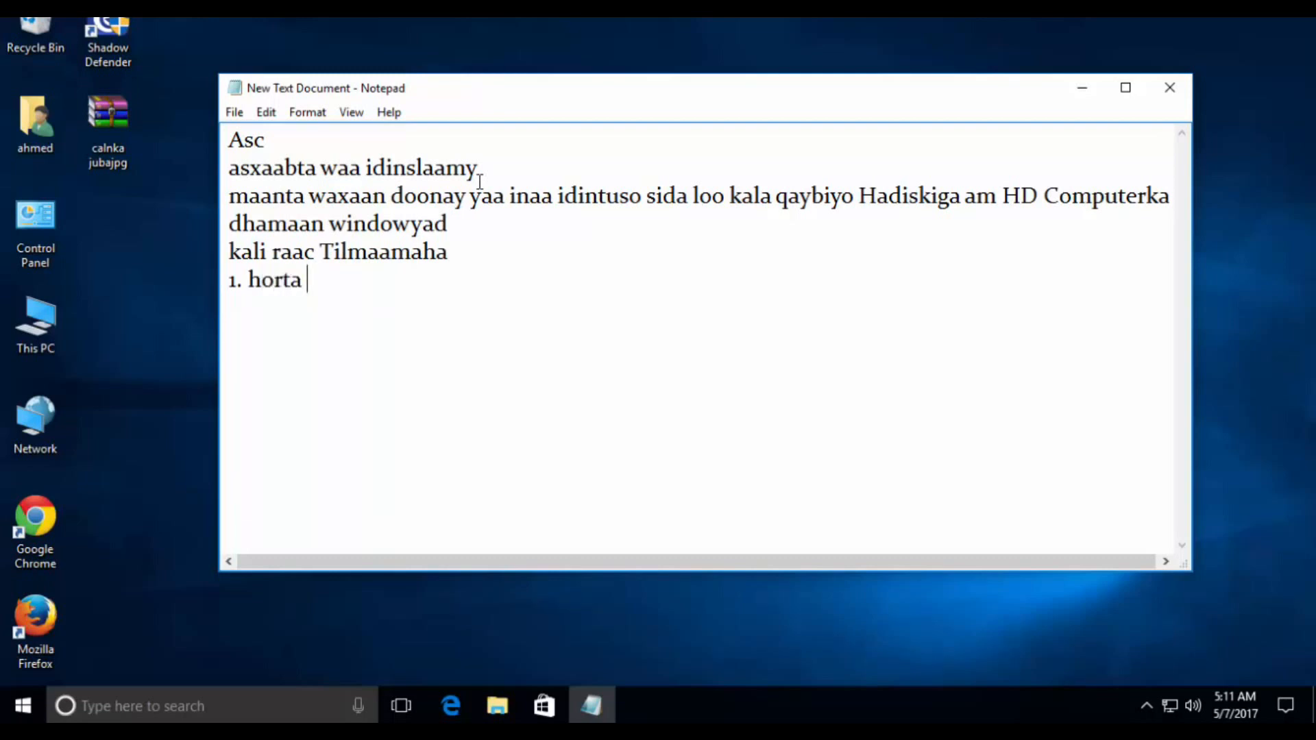
type(" aan isla f")
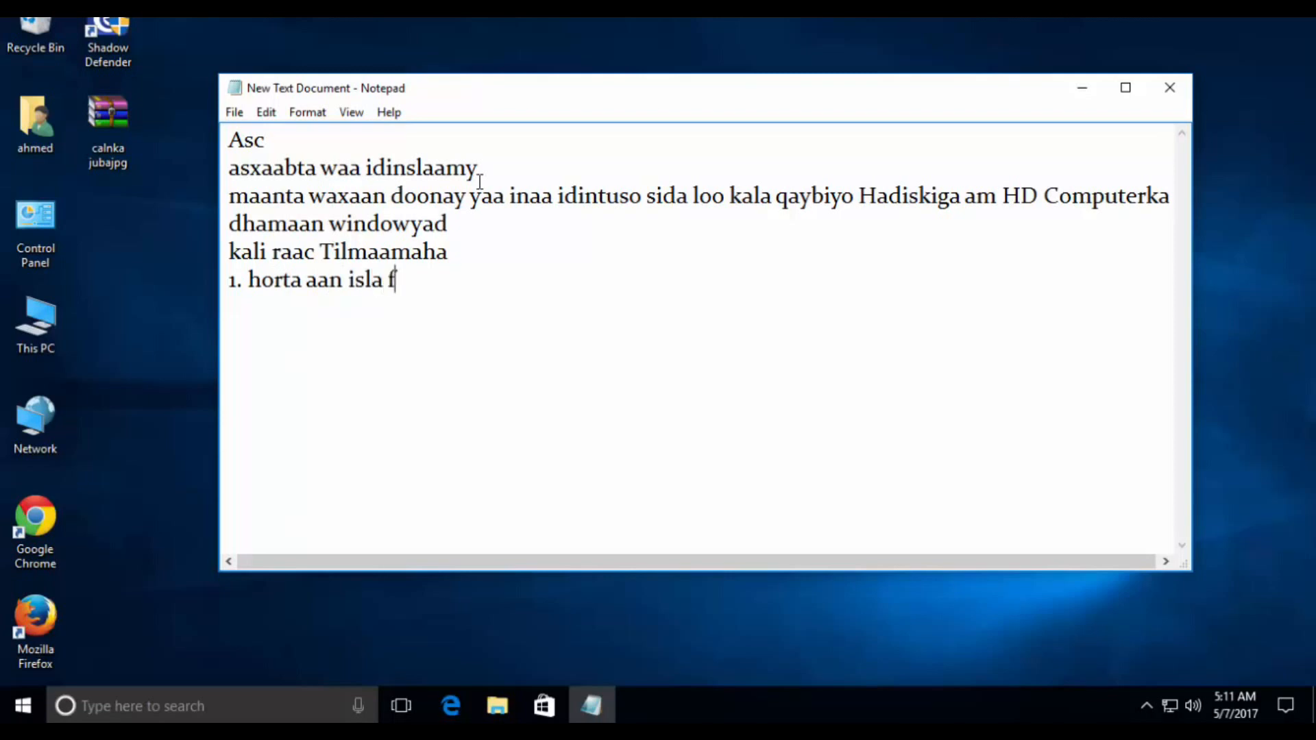
type("iirino")
- Open This PC to check which drives exist, and close the window again
left_click(46, 320)
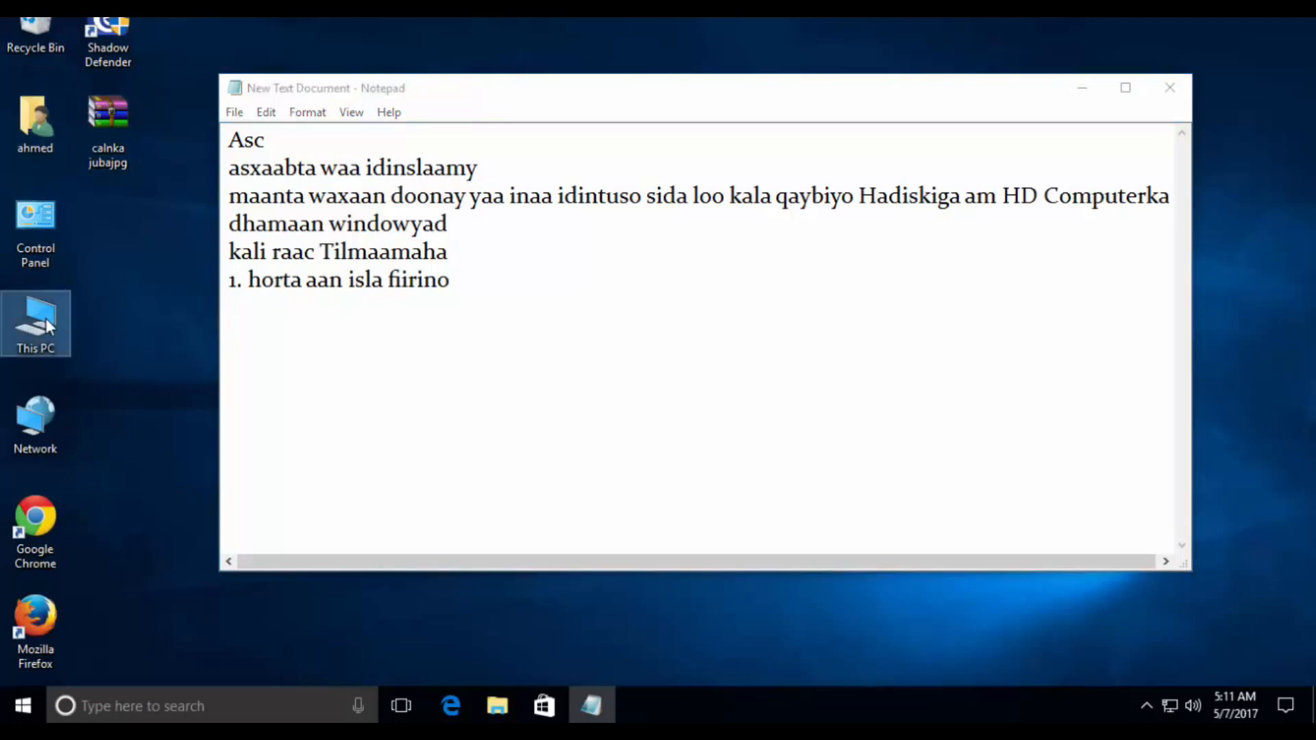
double_click(45, 319)
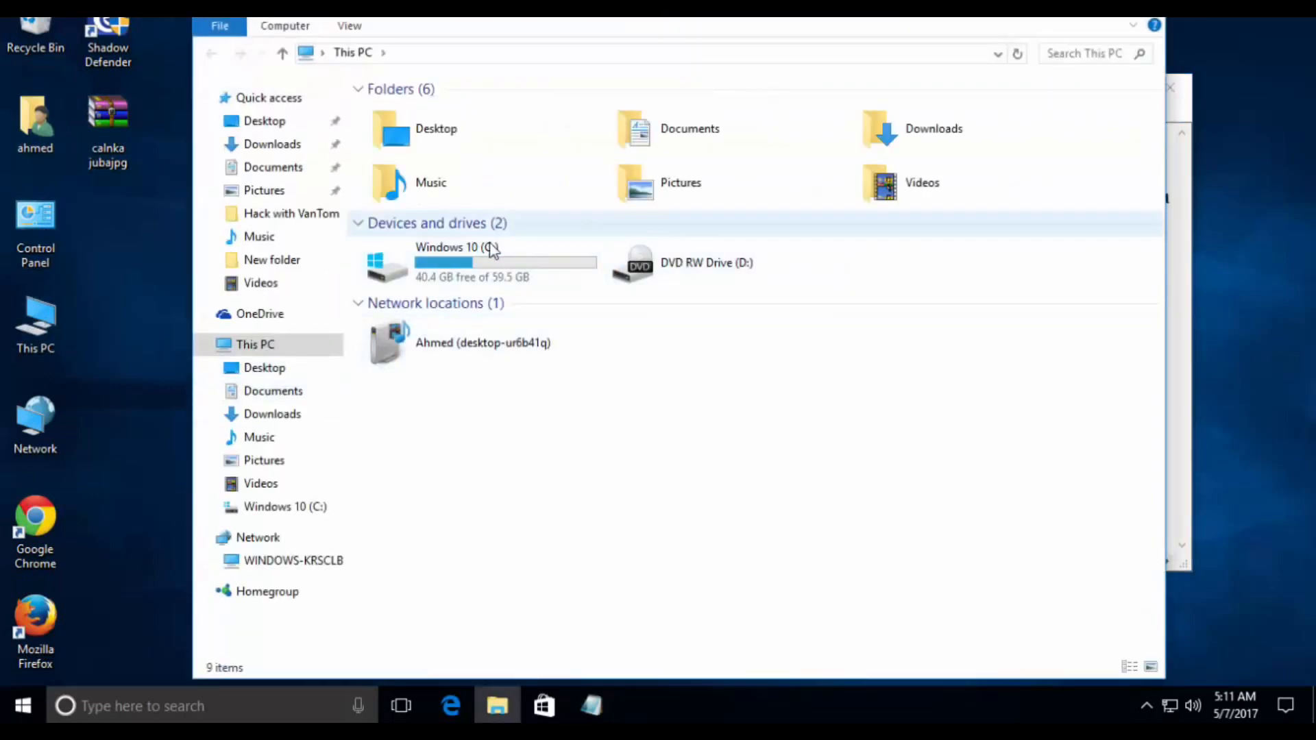
left_click(480, 261)
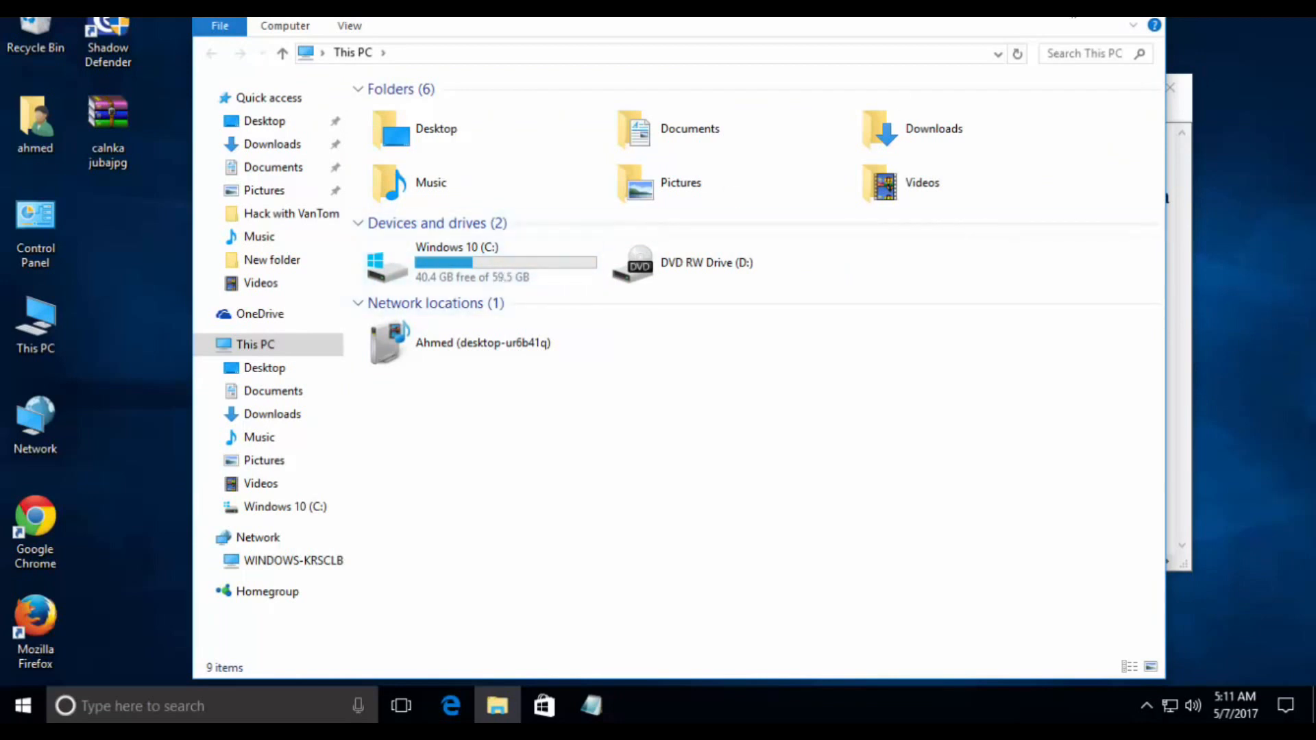
left_click(1142, 5)
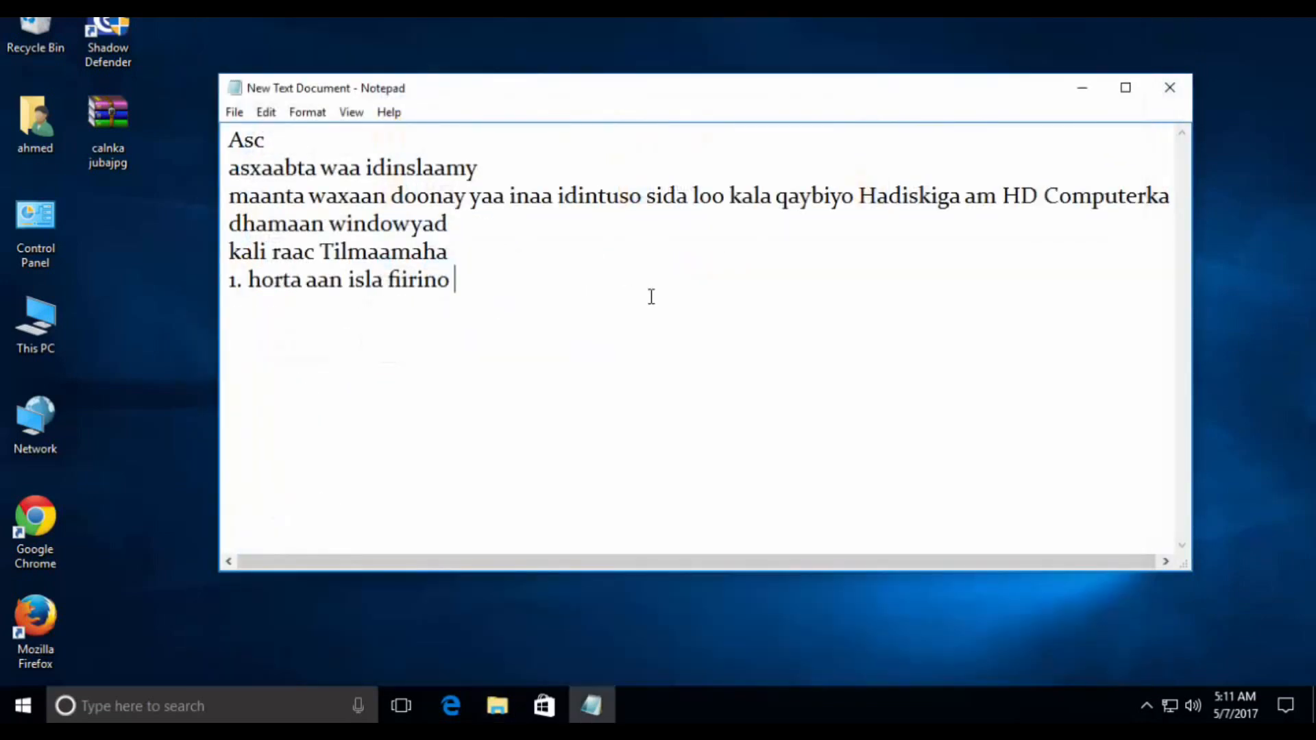
- Complete line 1 of the note with "kaliya qeebta C ayaa samee san" and start a new line
type("kaliya qeebta")
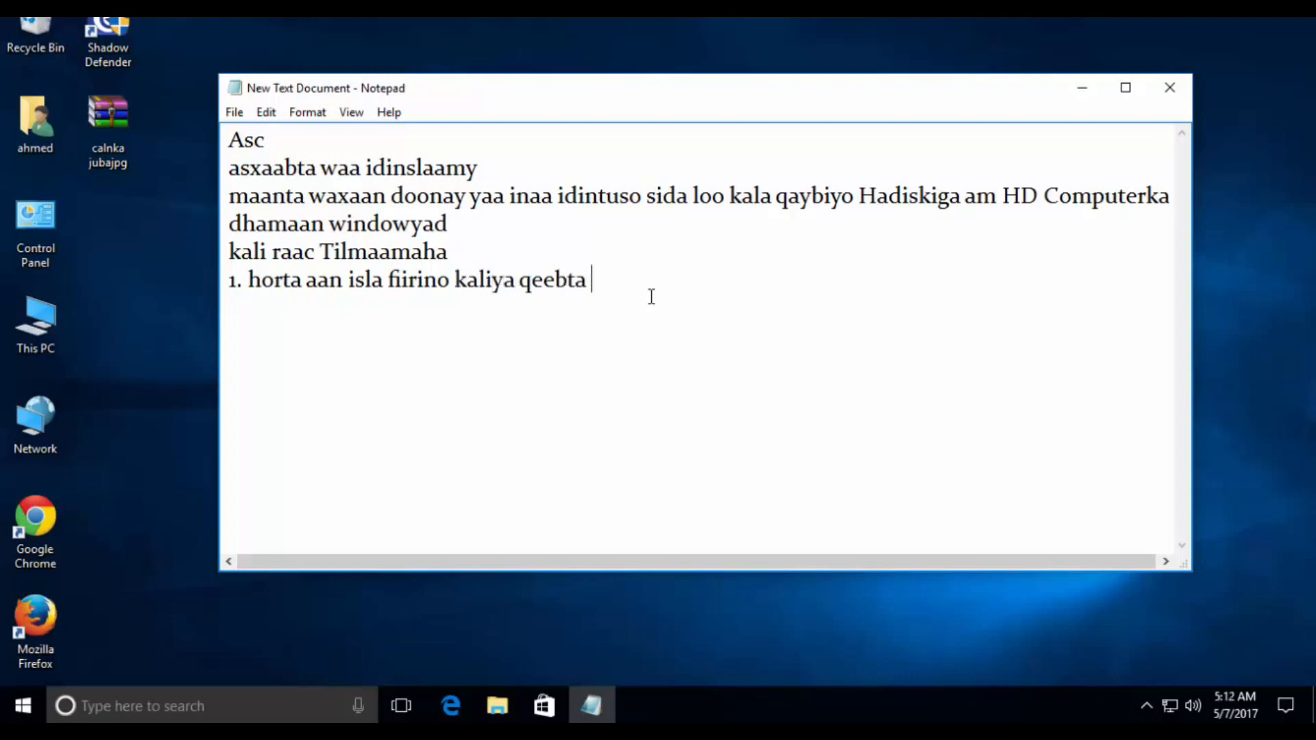
type(" C ayaa samee ")
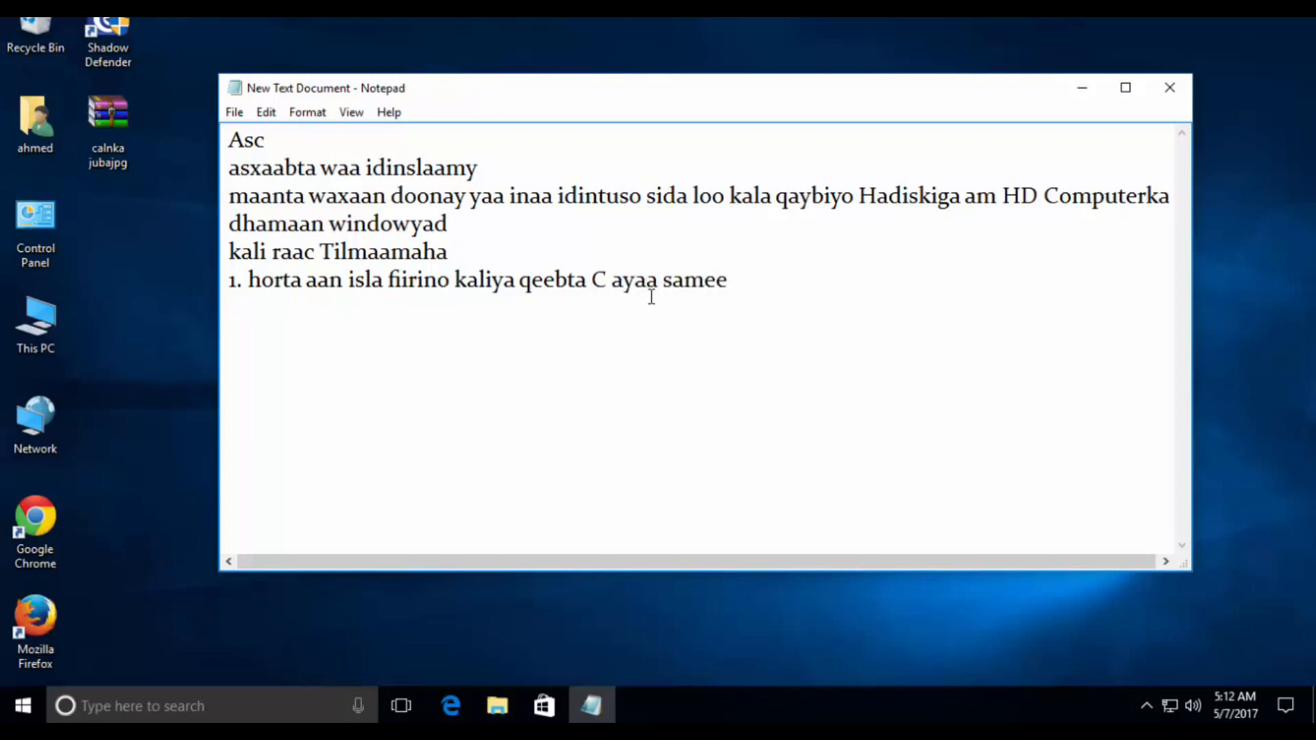
type("san")
key("Return")
- Write instruction 2 as "2.tag This PC kadibna maneg", checking the management option of This PC
type("2.tag This PC")
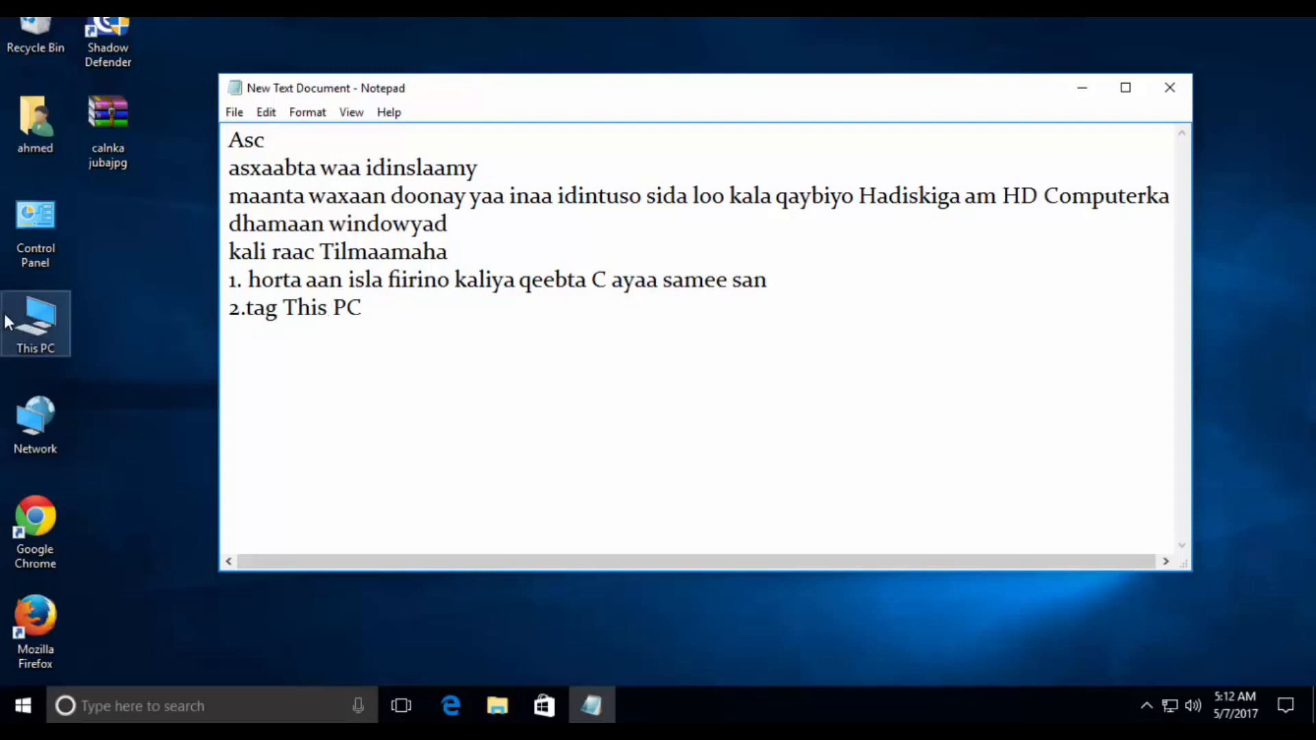
right_click(34, 319)
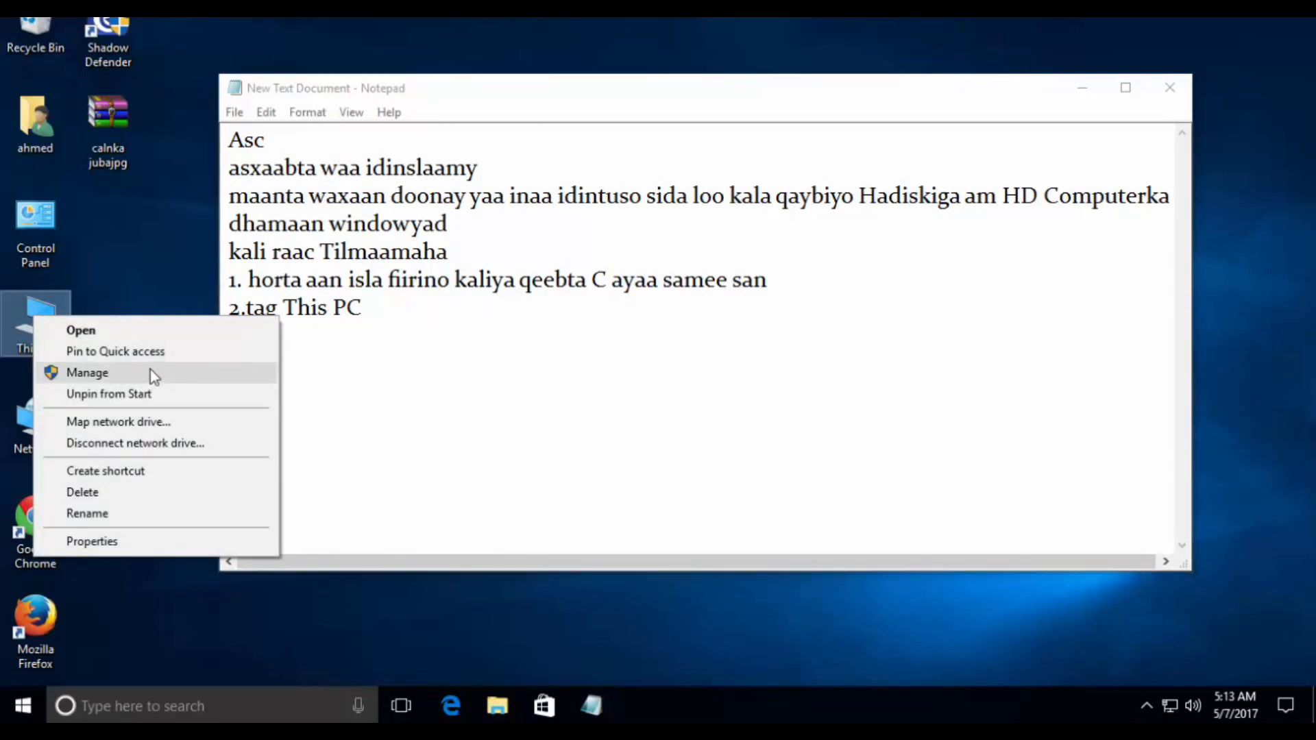
left_click(412, 312)
type("kadibna maneg")
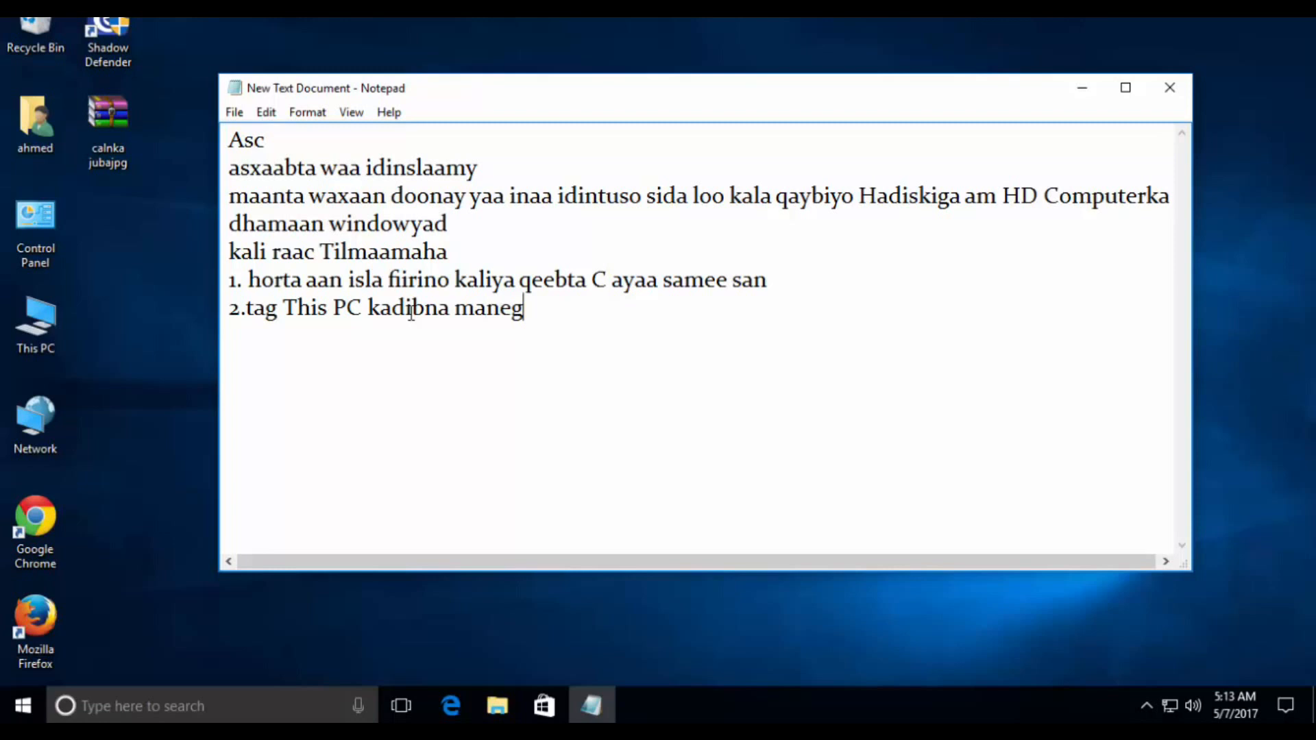
- Open Computer Management for This PC, bring its window fully into view and minimize it
left_click(48, 324)
right_click(48, 324)
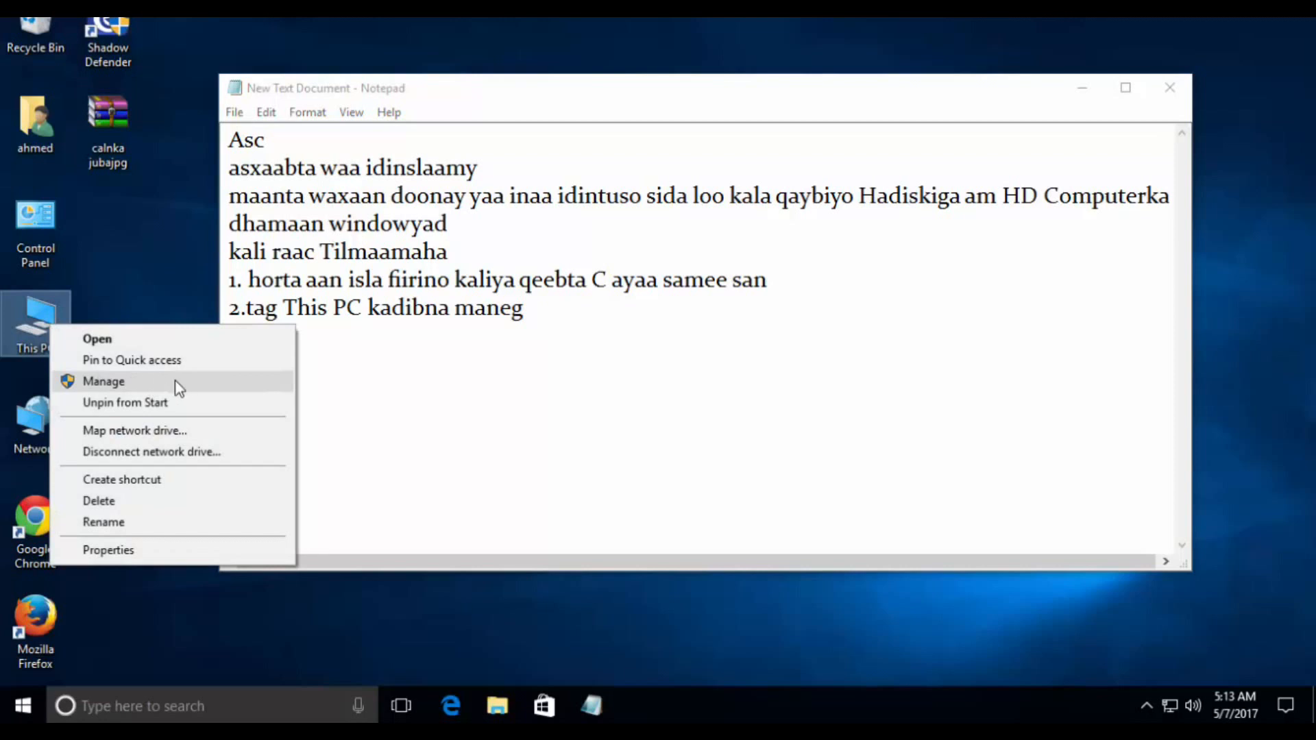
left_click(192, 389)
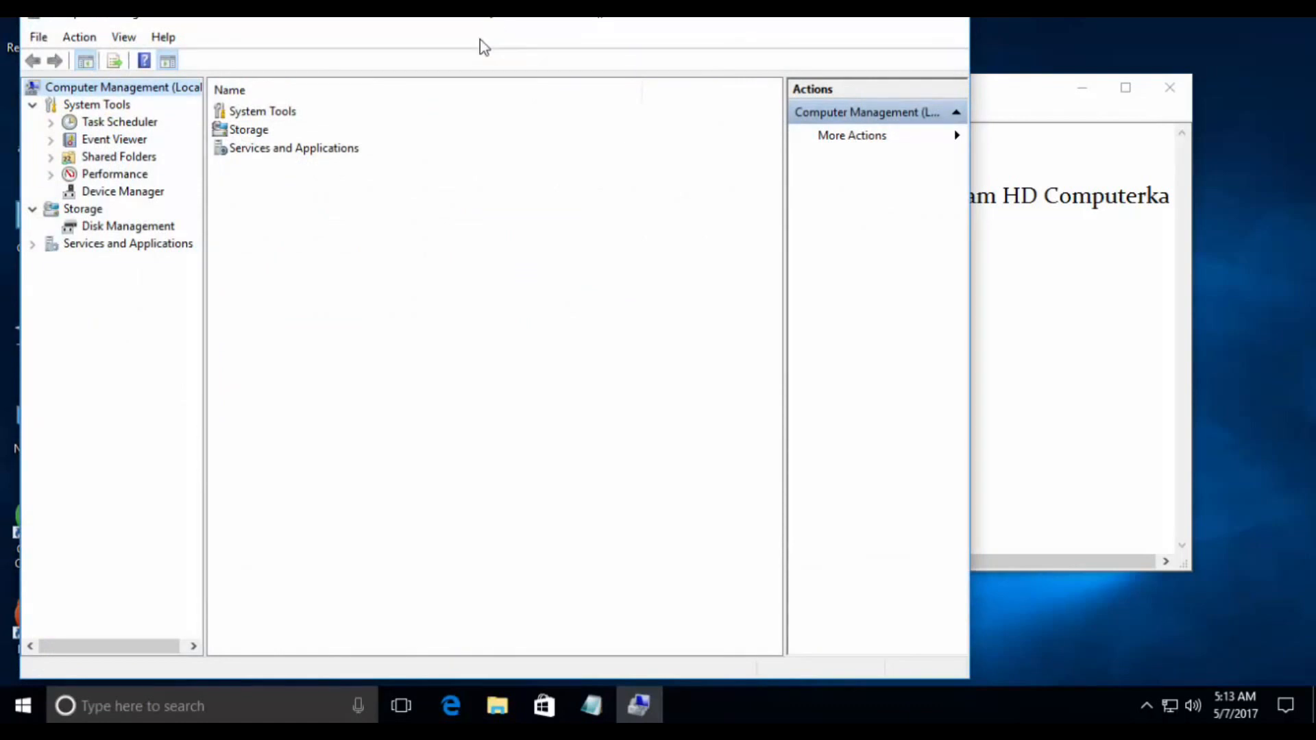
left_click_drag(486, 27, 584, 51)
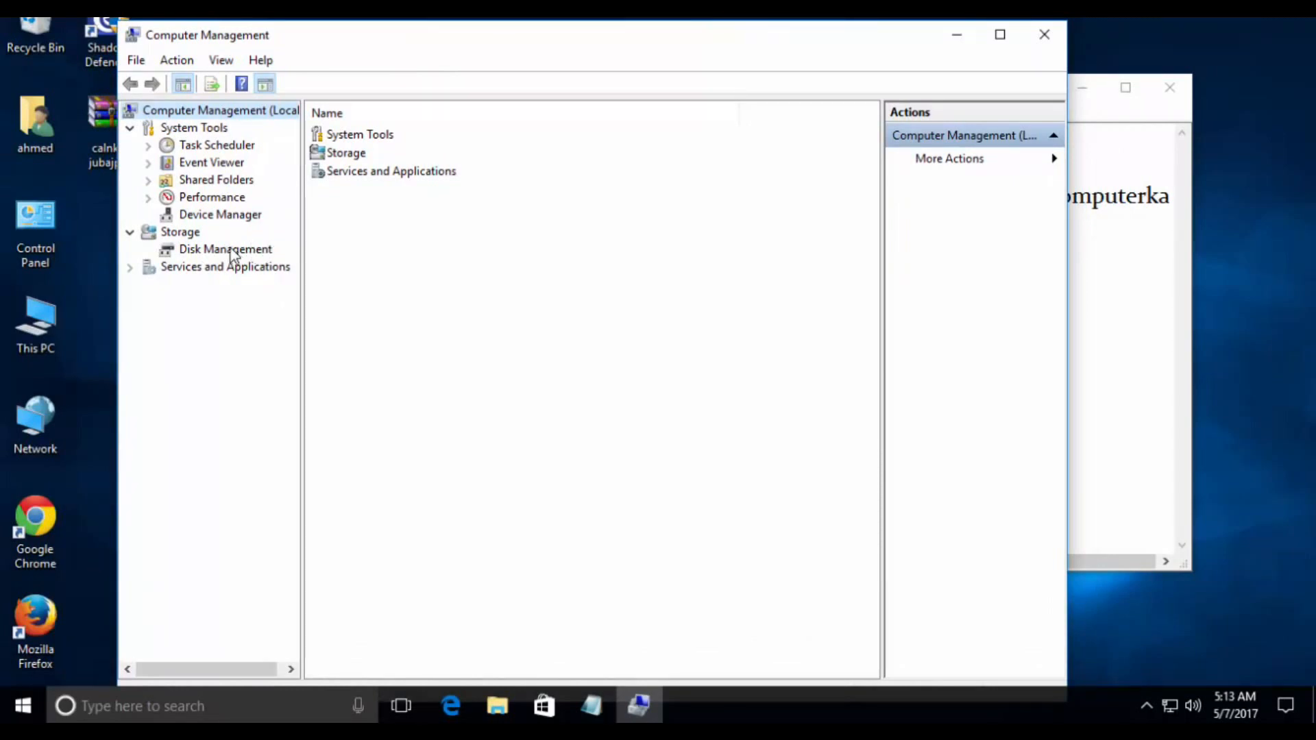
left_click(955, 35)
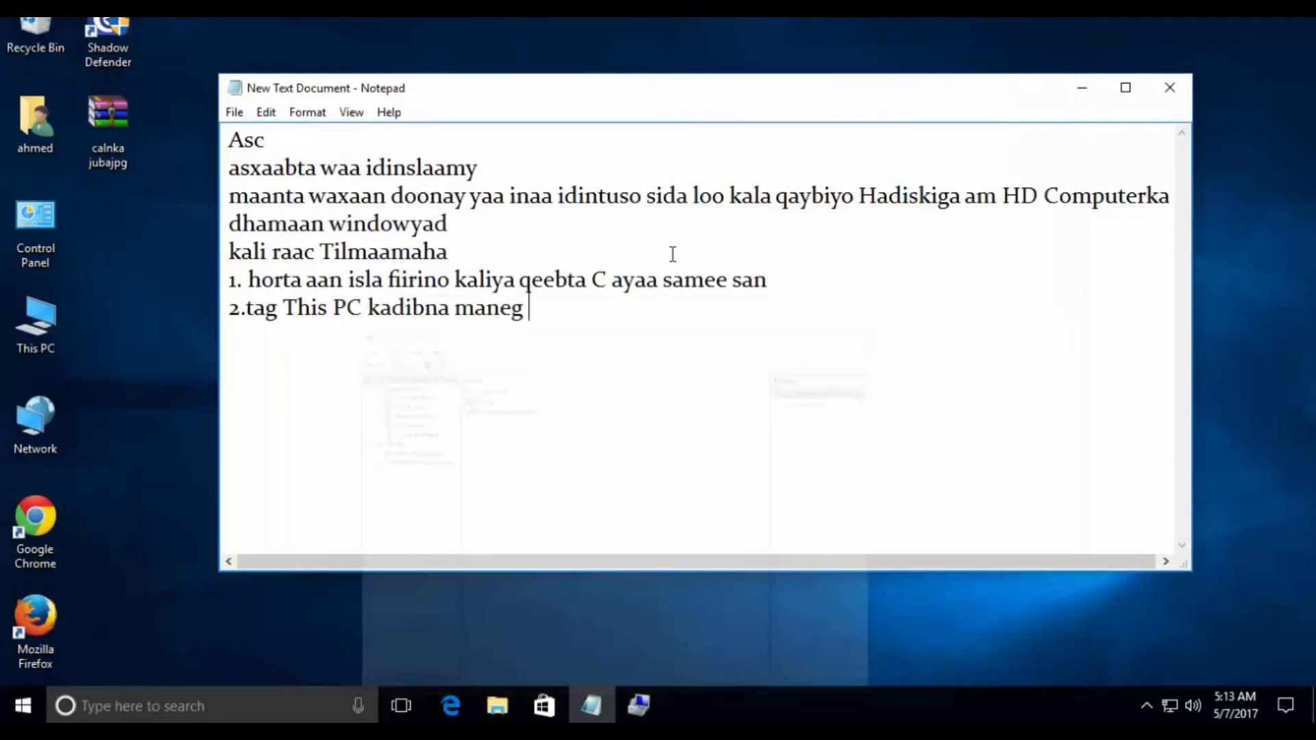
- Correct "maneg" to "manage" in instruction 2 and add "kadib disk mamaneg" at its end
type("kadib disk ma")
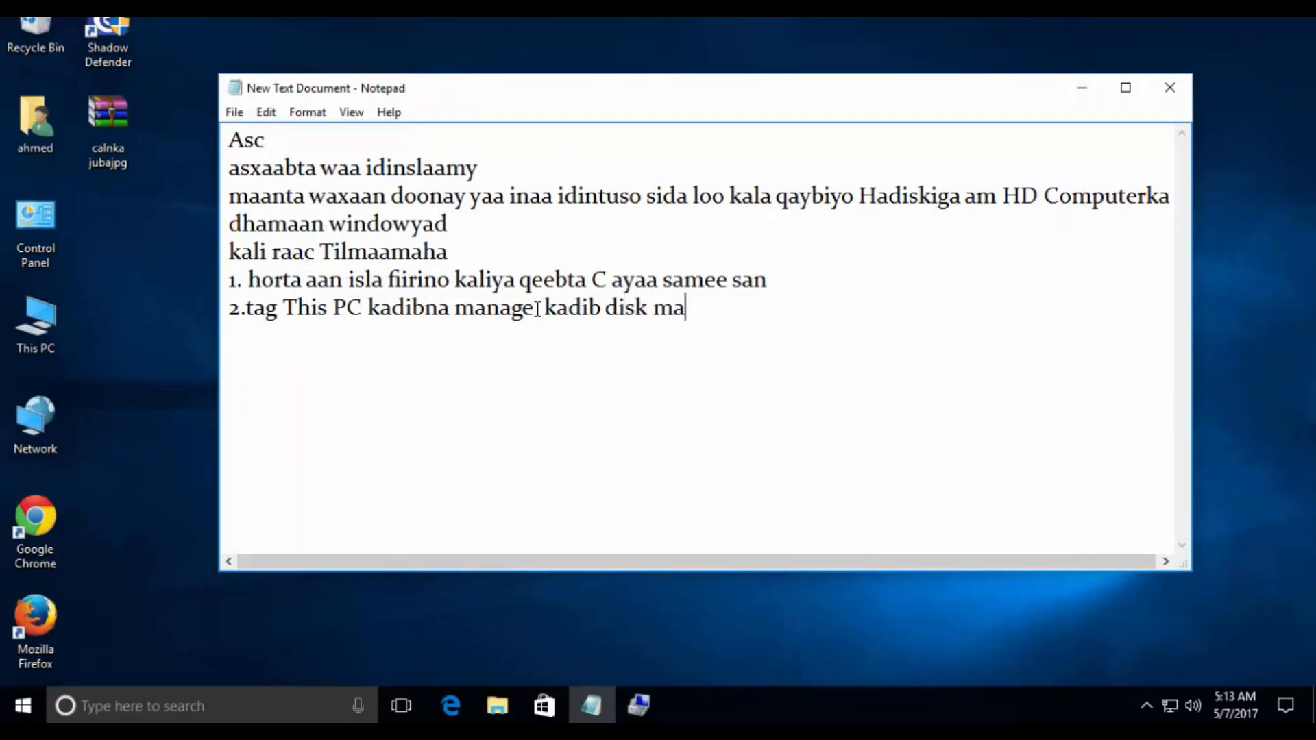
type("maneg")
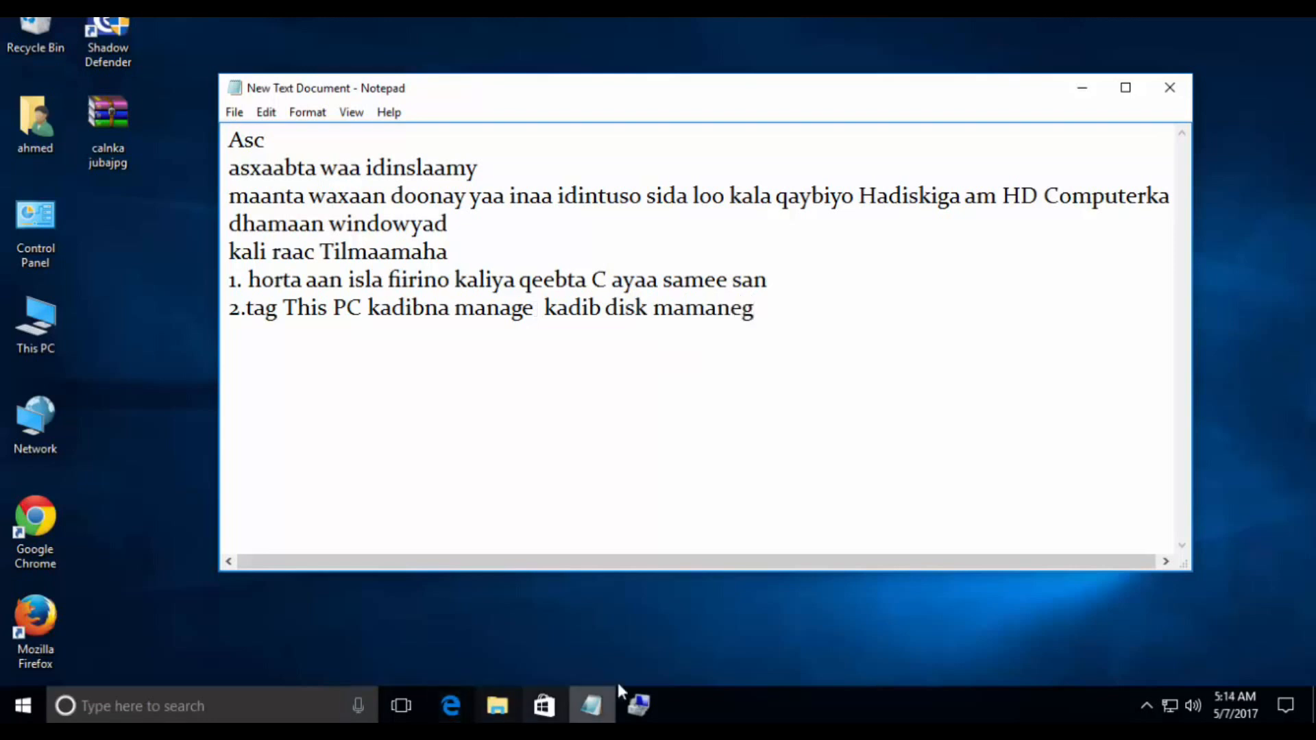
- Show Disk Management in Computer Management and open the Shrink Volume dialog for the Windows 10 (C:) partition
left_click(639, 705)
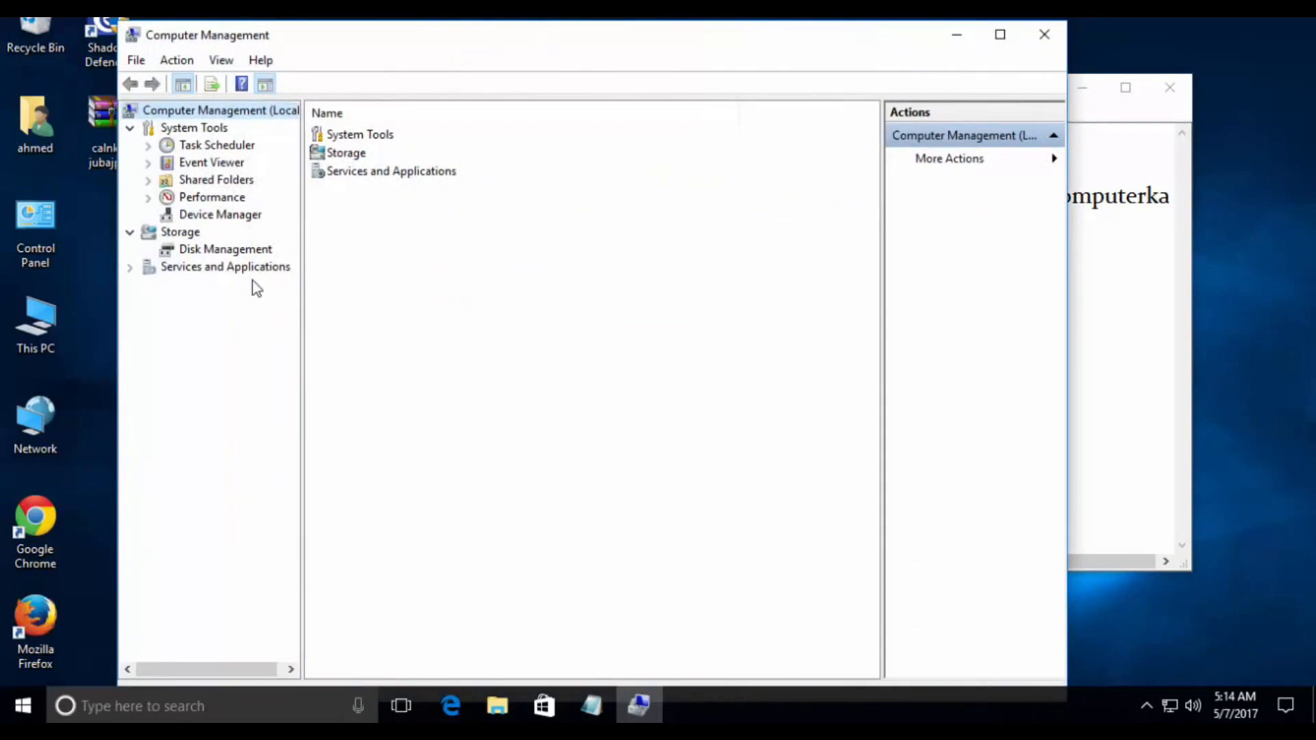
left_click(232, 249)
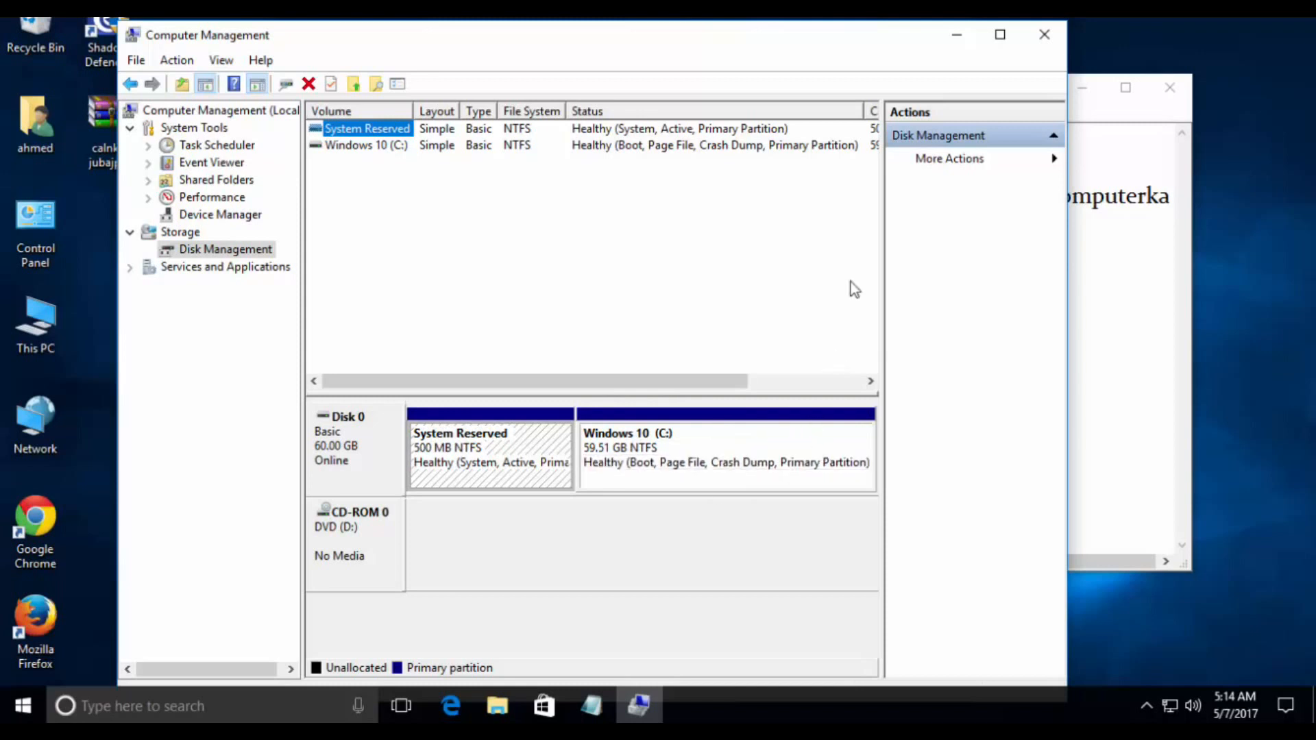
left_click(740, 433)
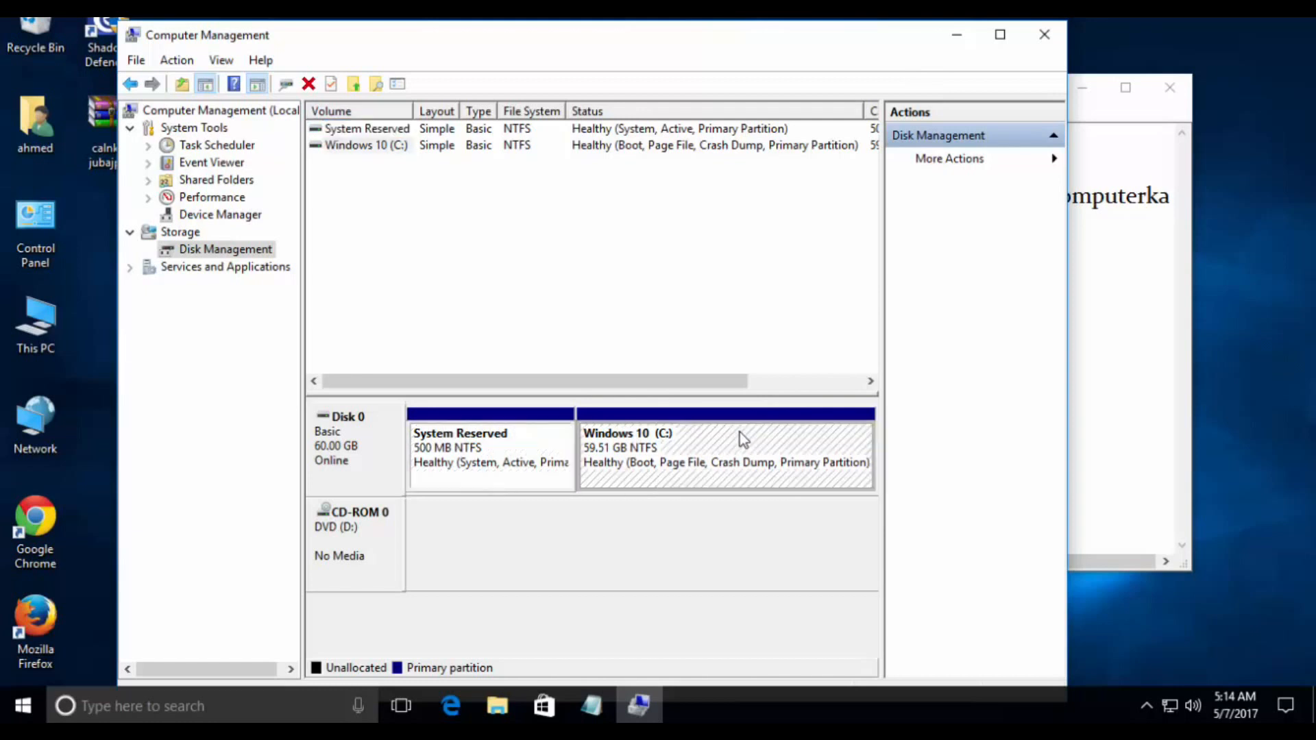
right_click(739, 432)
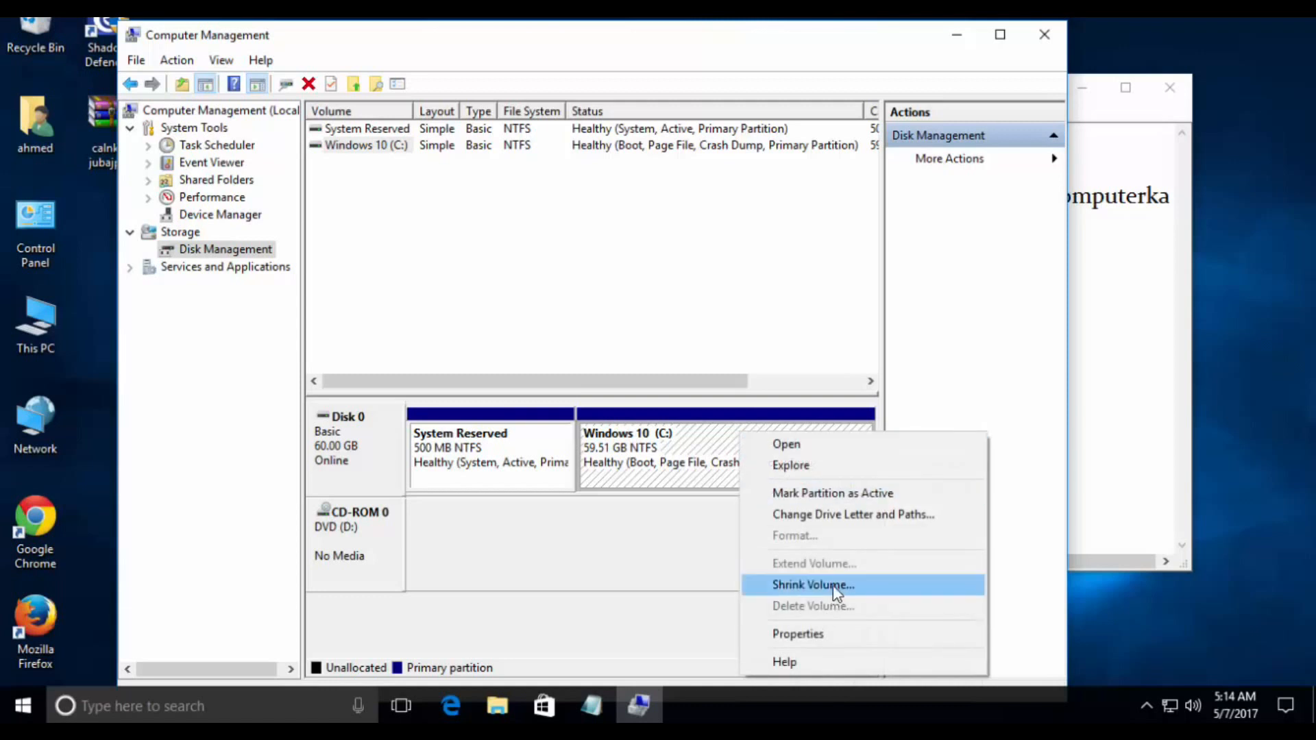
left_click(813, 584)
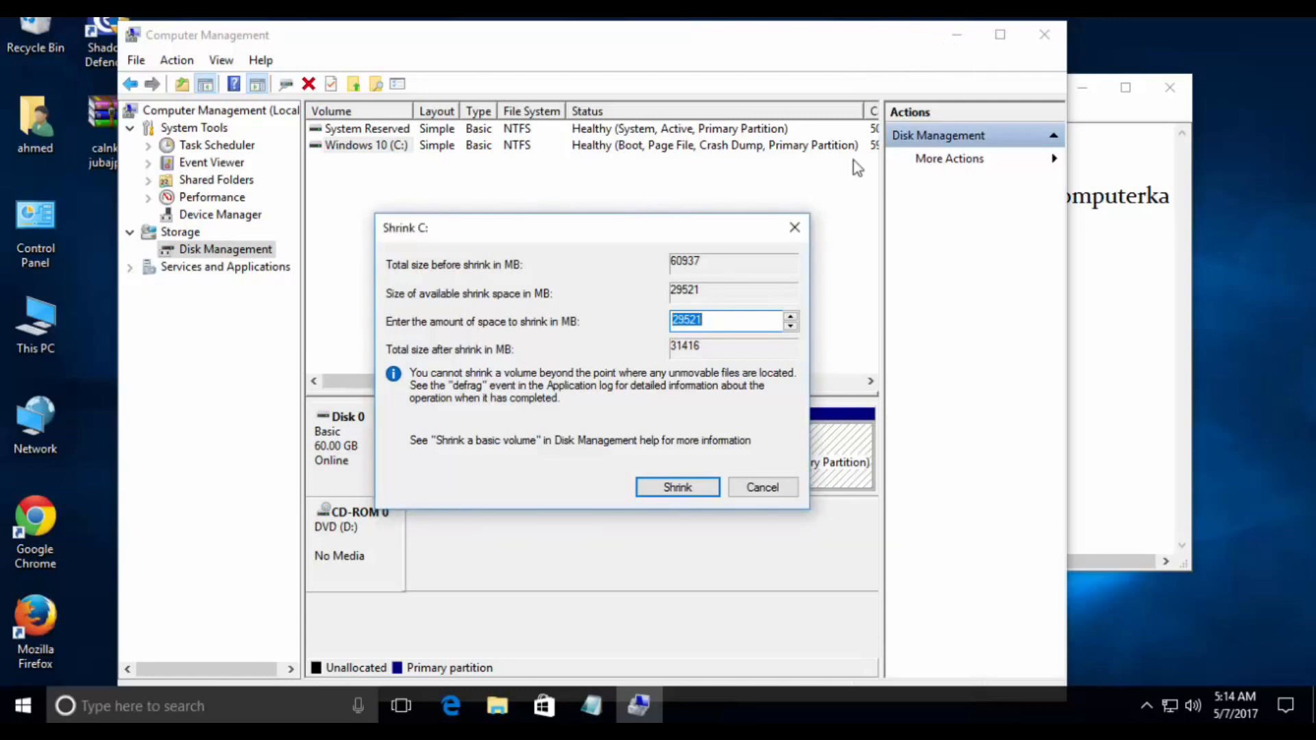
- Switch to the Notepad note and add instruction 3, "3. waxaan doonayaa inaa sameyo 10GB toban GB"
left_click(1102, 257)
left_click(795, 308)
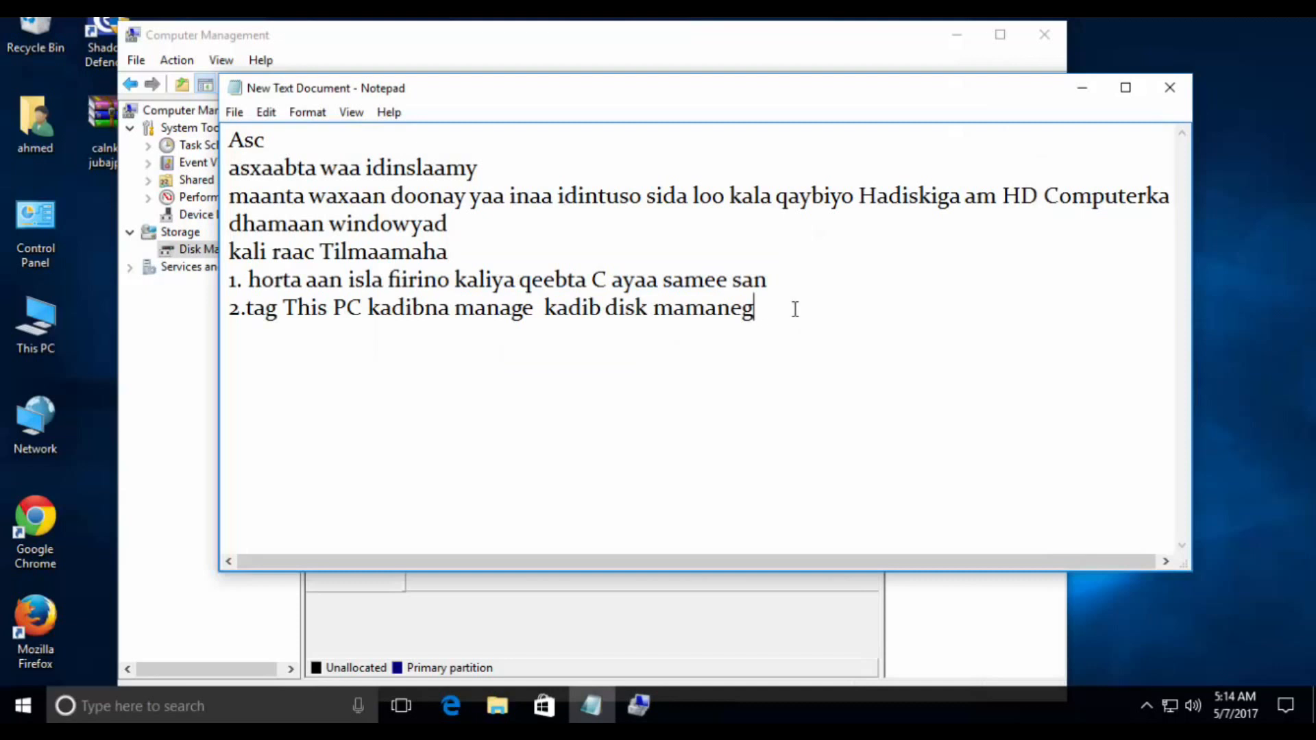
key("Return")
type("3. waxaan doonayaa inaa sameyo 10")
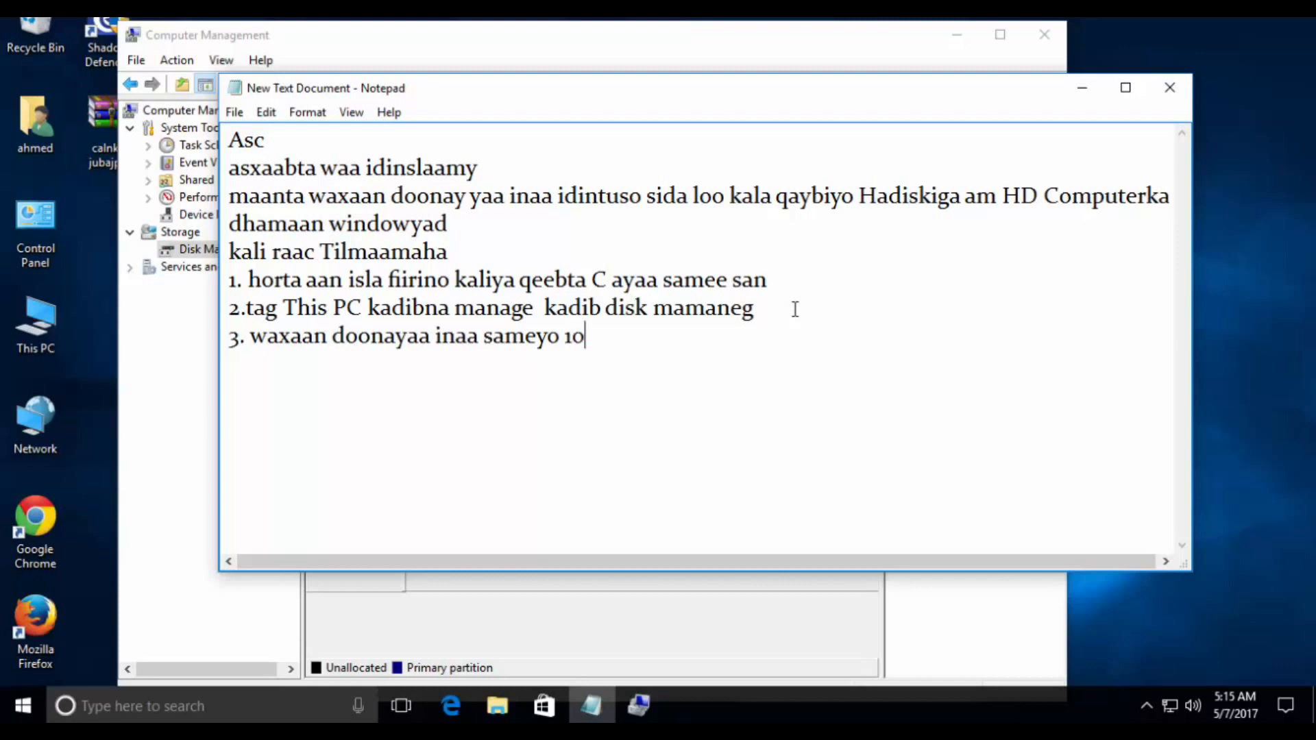
type("GB toban GB")
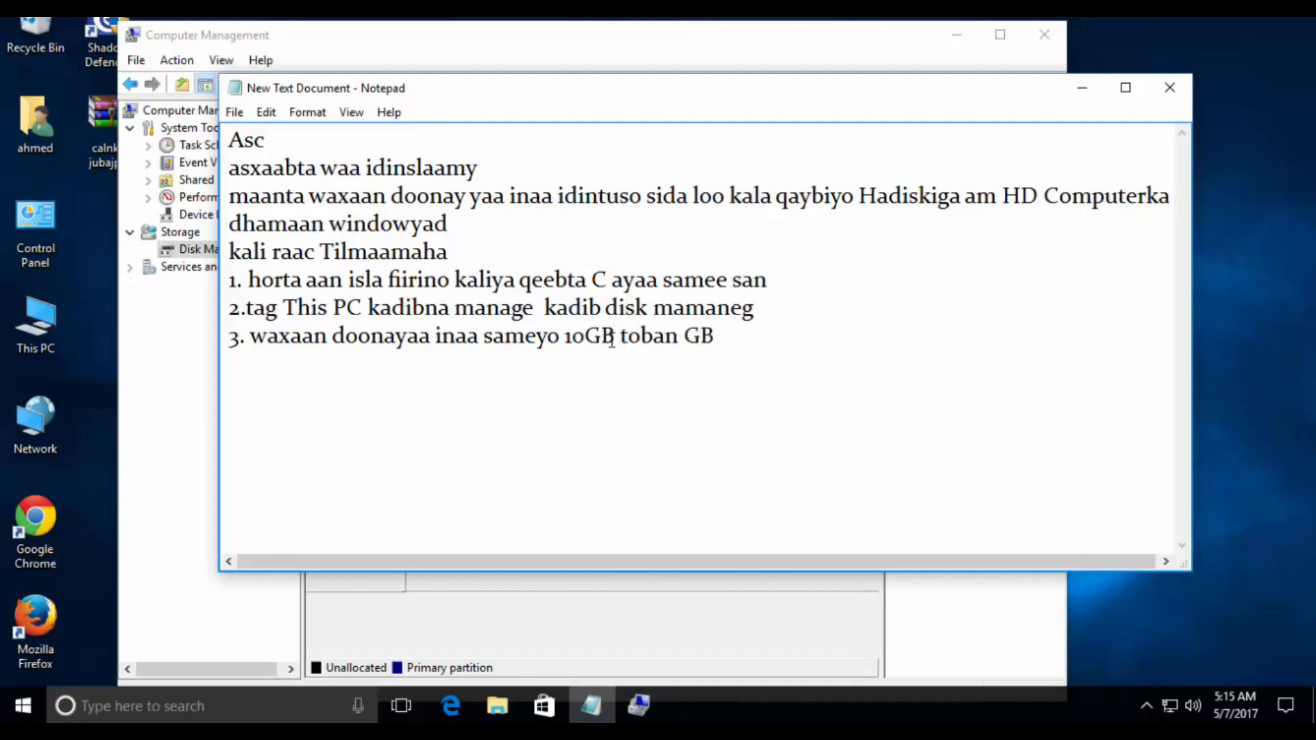
- Switch to the Shrink C: dialog and set the amount of space to shrink to 10000 MB
key("alt+Tab")
left_click_drag(715, 319, 668, 319)
key("BackSpace")
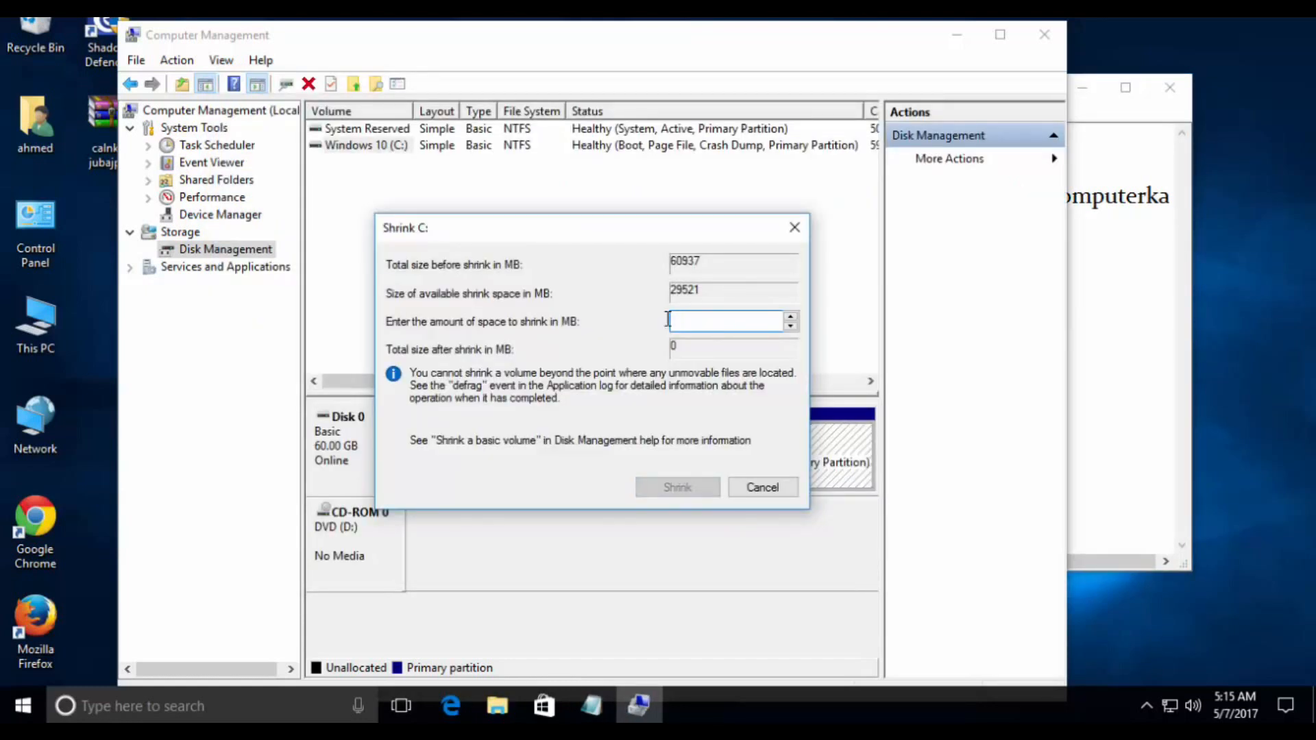
type("10000")
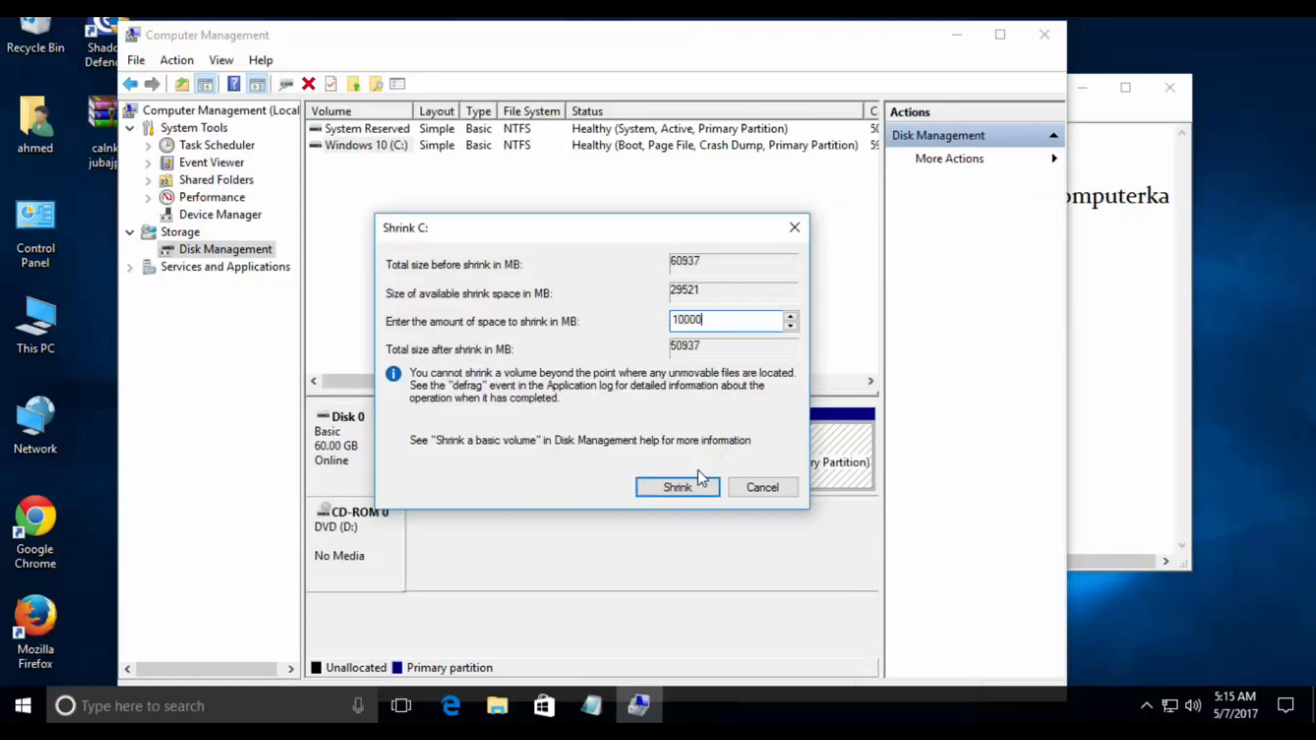
- Shrink the Windows 10 (C:) volume by 10000 MB
left_click(678, 489)
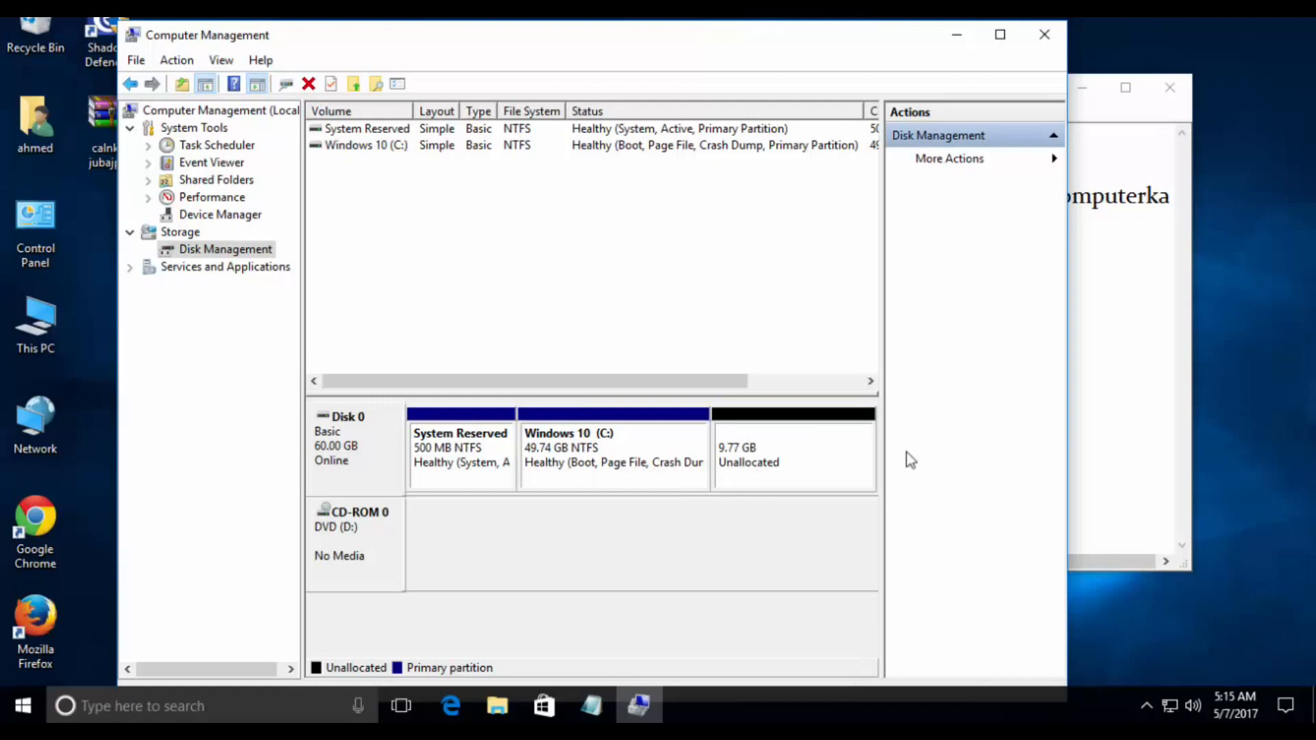
- Switch to the Notepad note and add instruction 4, "4.hada waa diyaar lakin ma format kareesno firi qaabka looku sameeyo formt"
left_click(1124, 411)
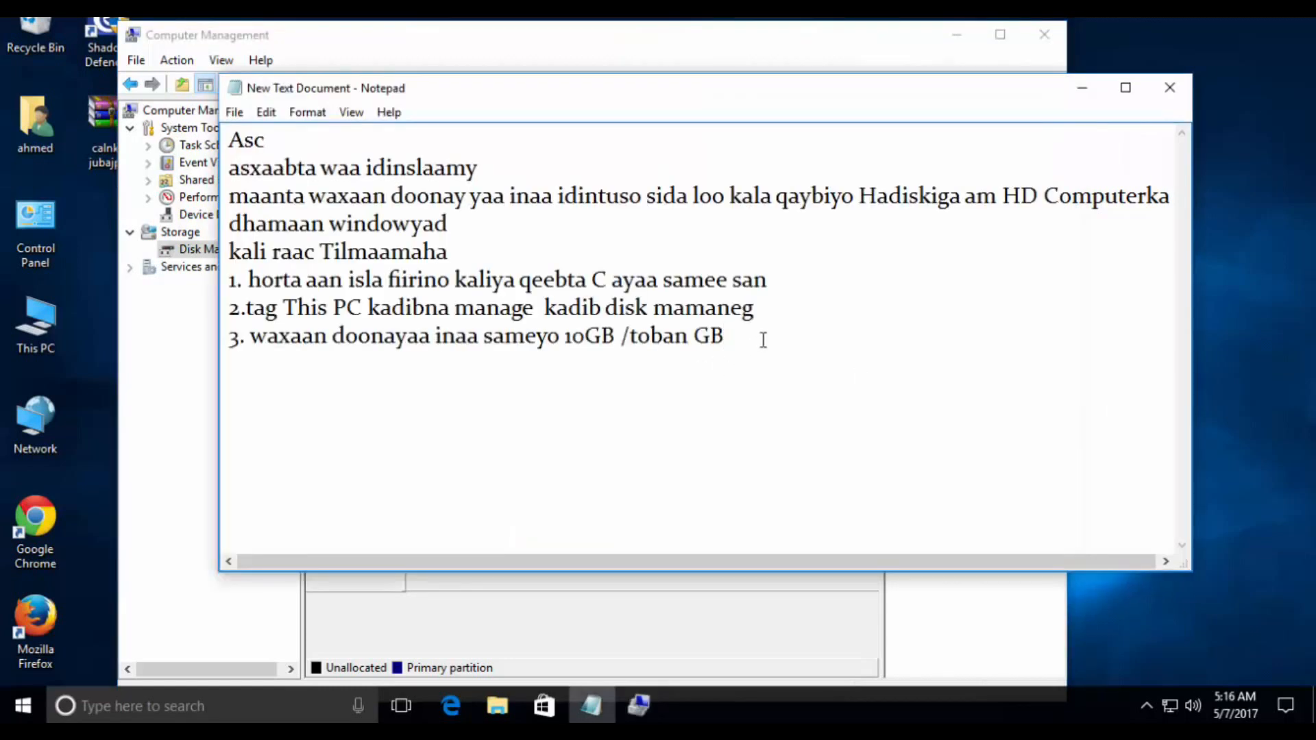
key("Return")
type("4.hada")
key("BackSpace")
key("BackSpace")
key("BackSpace")
key("BackSpace")
type("hada waa diyaar lakin ma format kareesno firi qaabka looku")
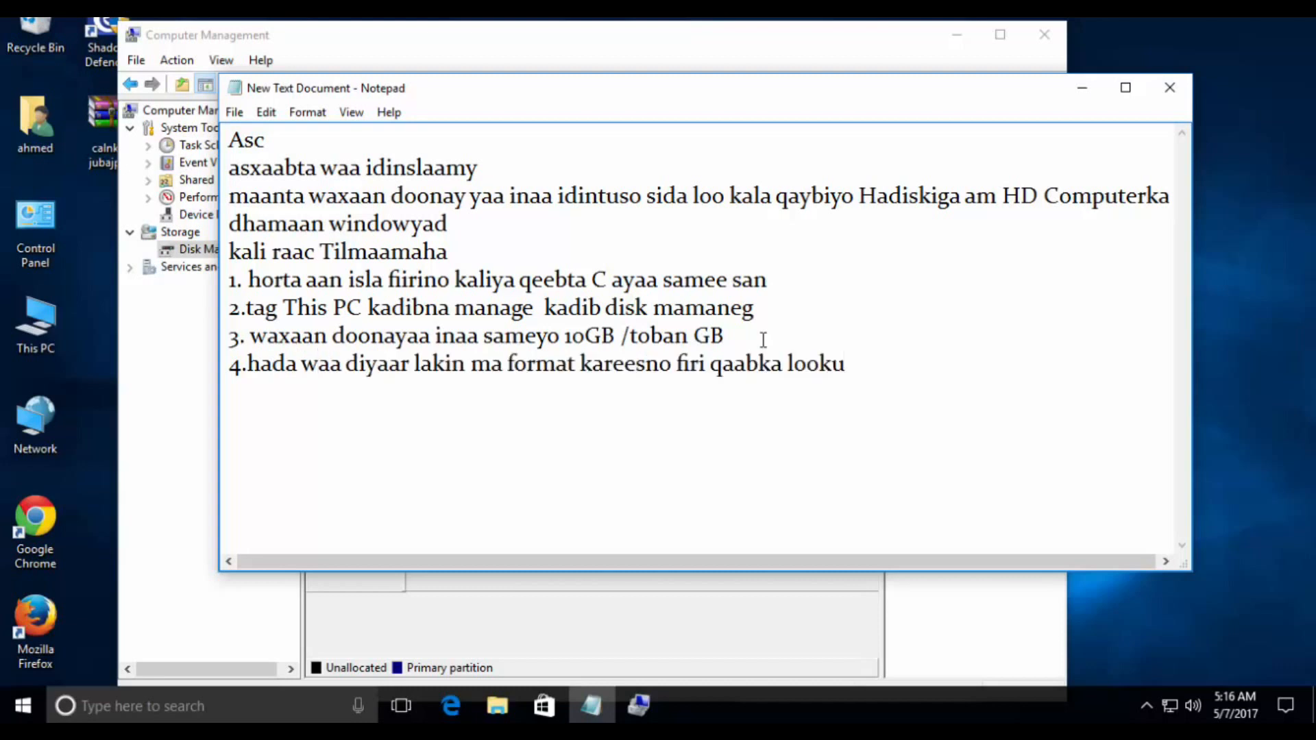
type(" sameey")
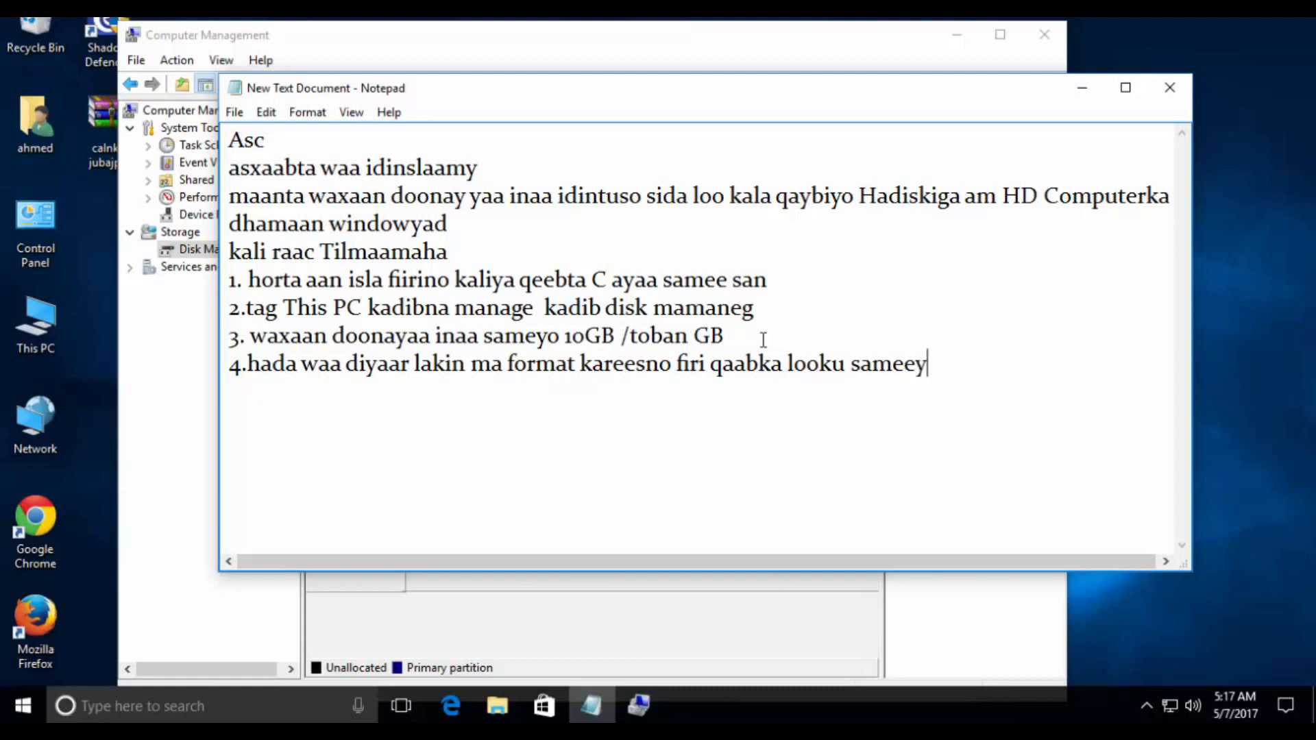
type("o formt")
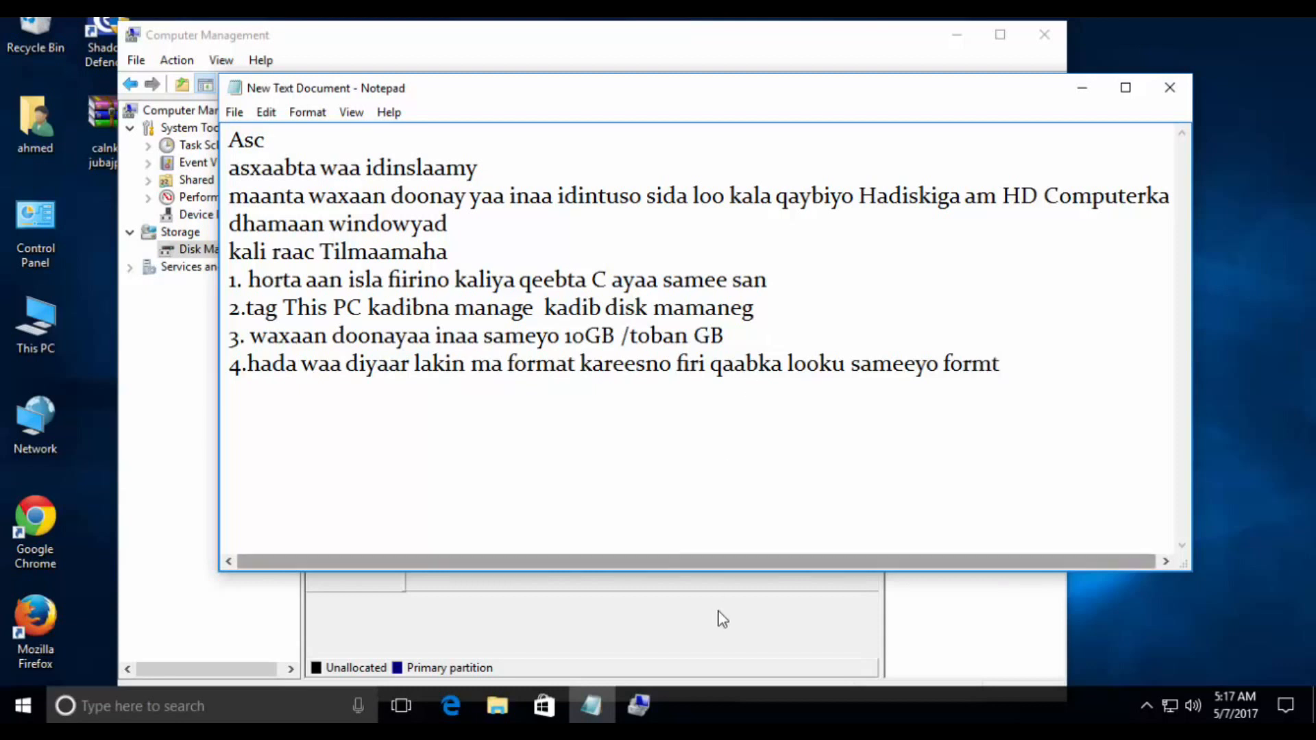
- Switch to Computer Management and start a new simple volume in Disk 0's unallocated space, with a size of 10000 MB
left_click(735, 640)
left_click(799, 456)
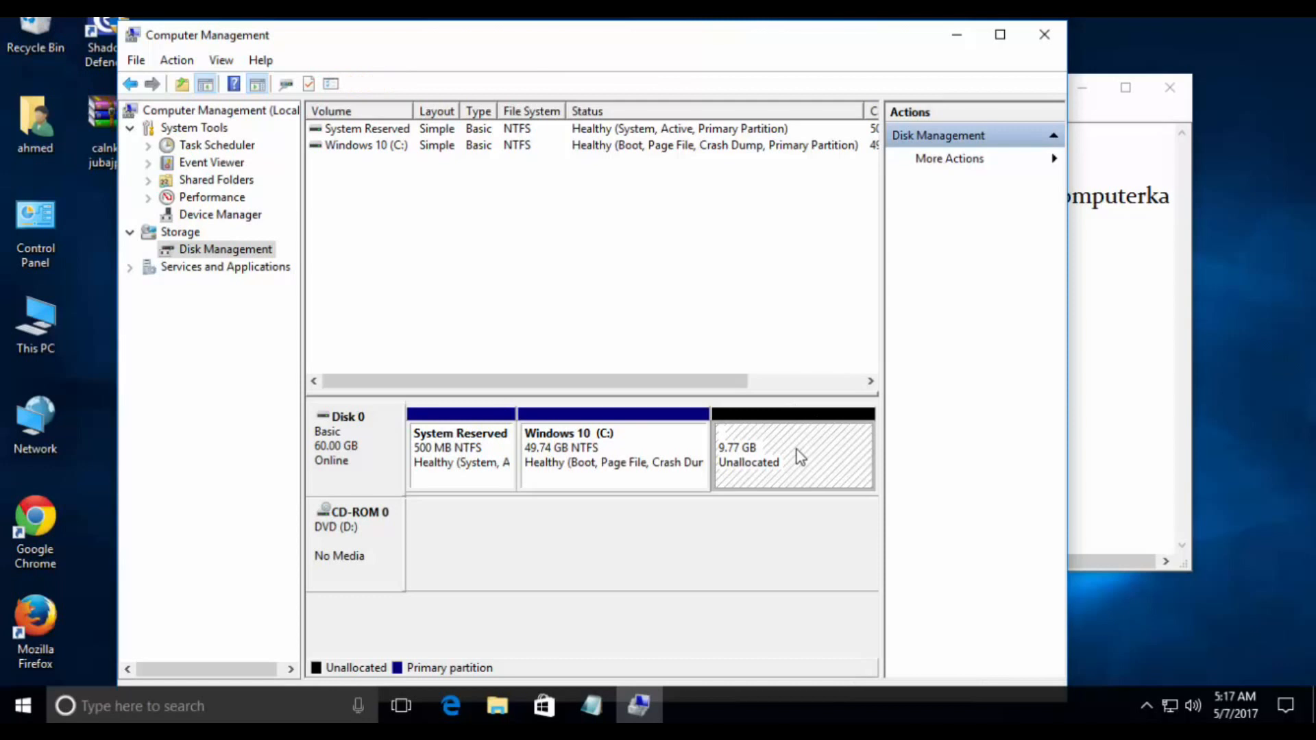
right_click(798, 456)
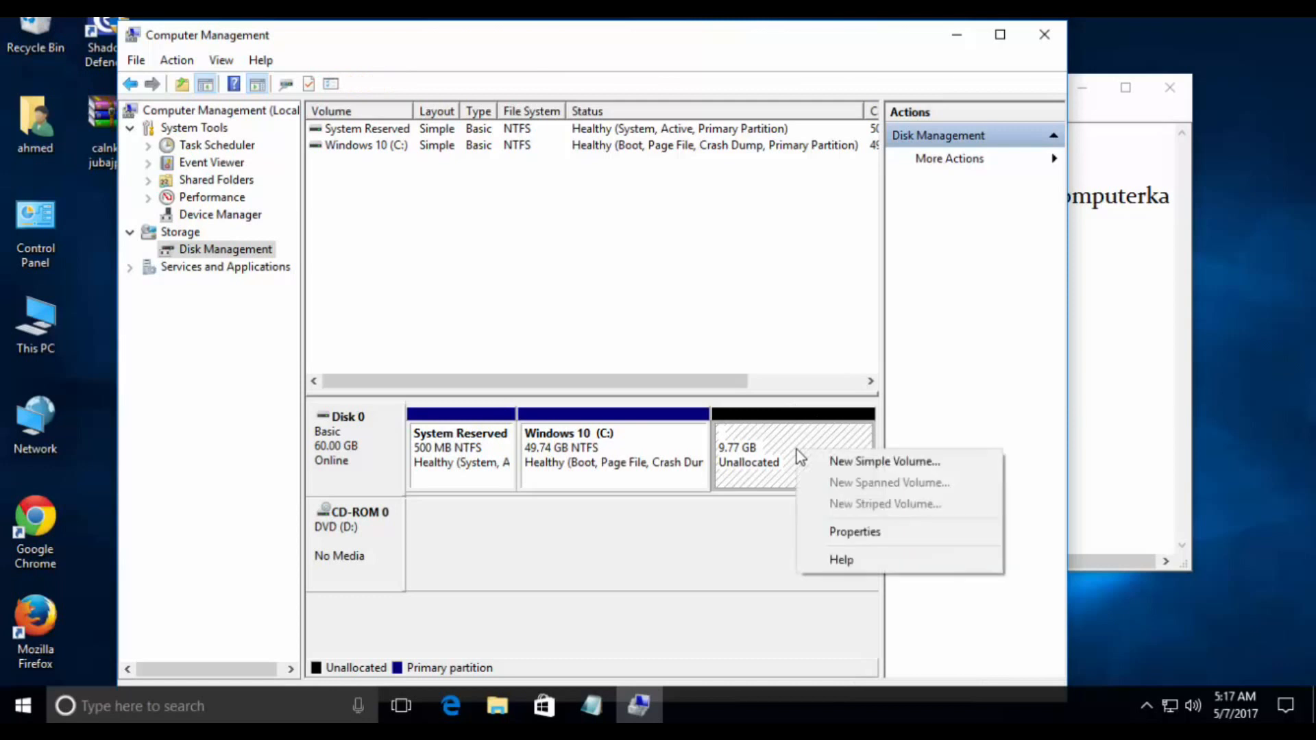
left_click(883, 462)
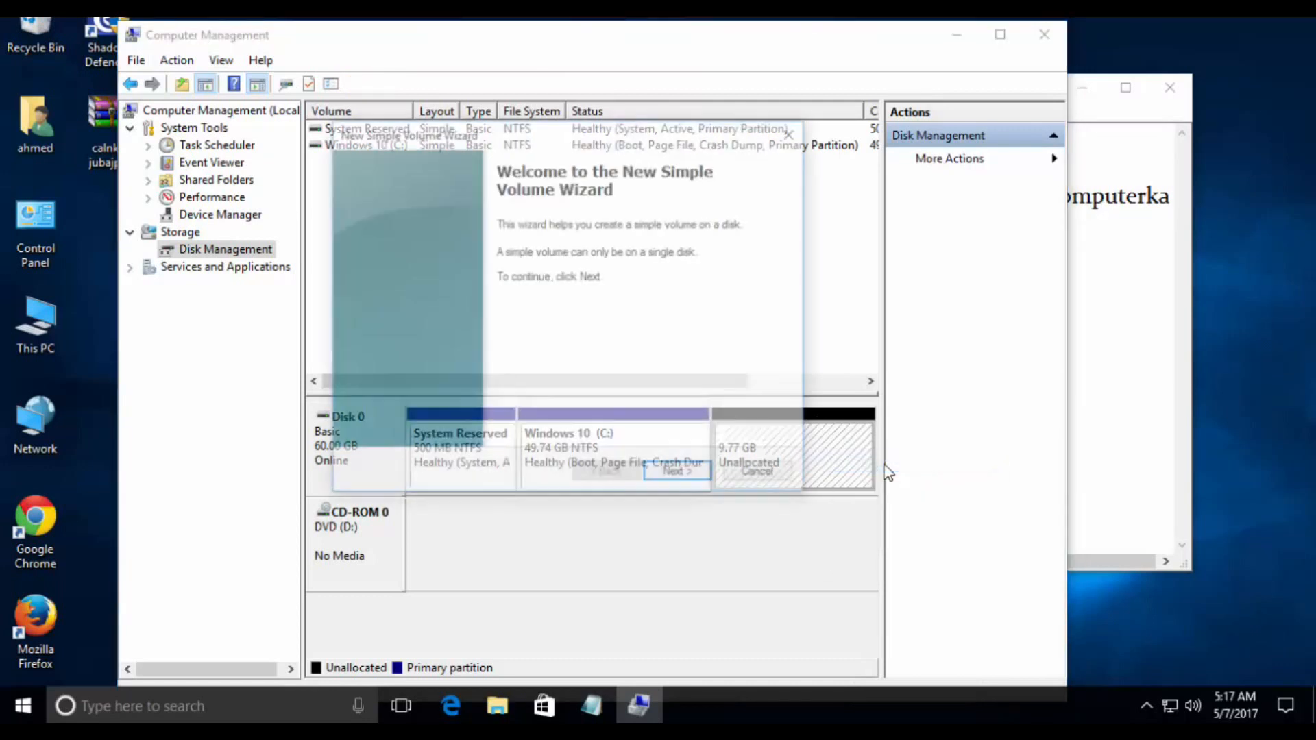
left_click(683, 473)
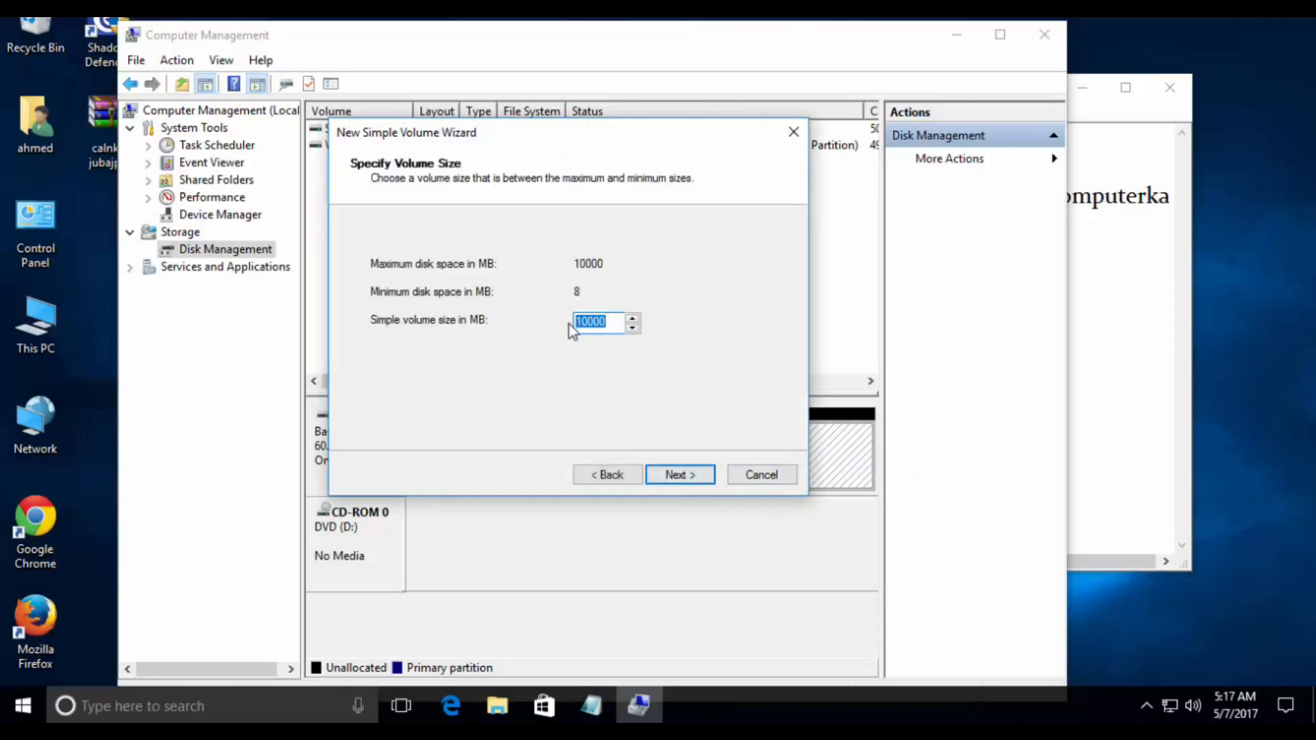
left_click(681, 474)
- Assign drive letter E and create the volume with an NTFS quick format, default allocation unit size and the label New Volume
left_click(664, 266)
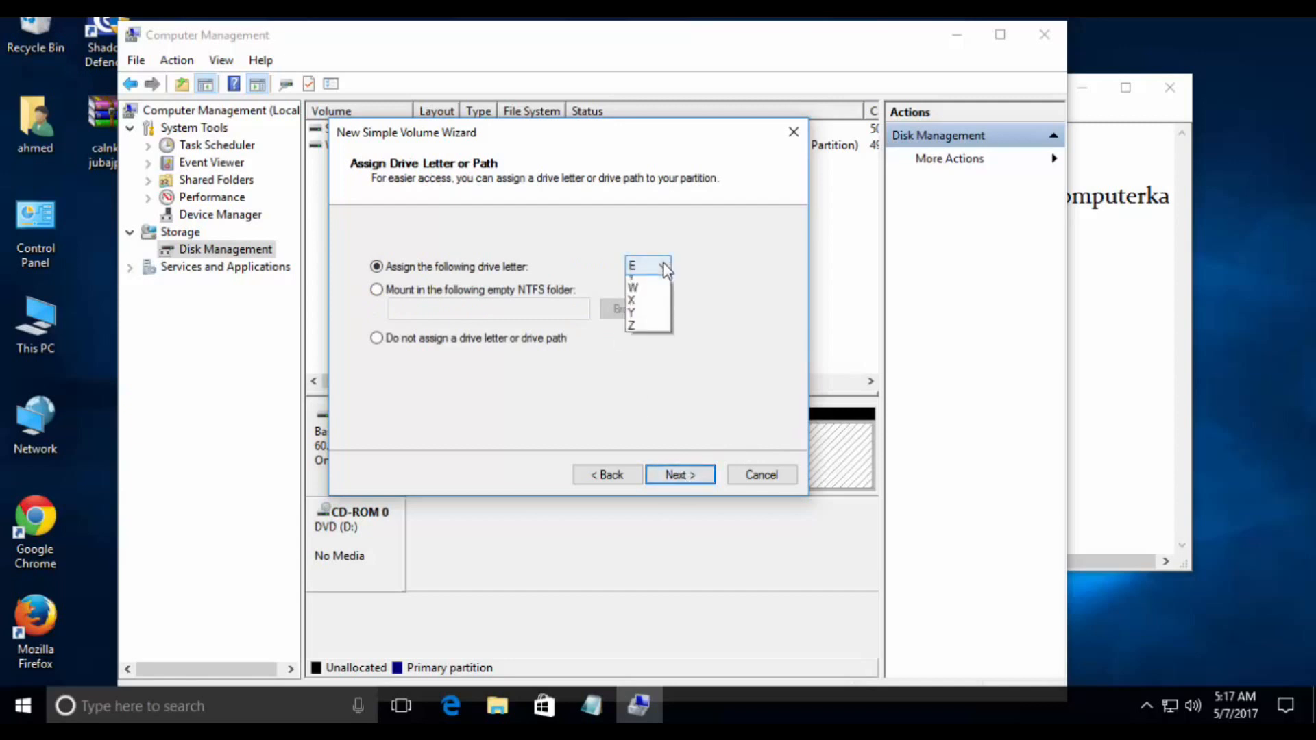
left_click(665, 267)
left_click(663, 266)
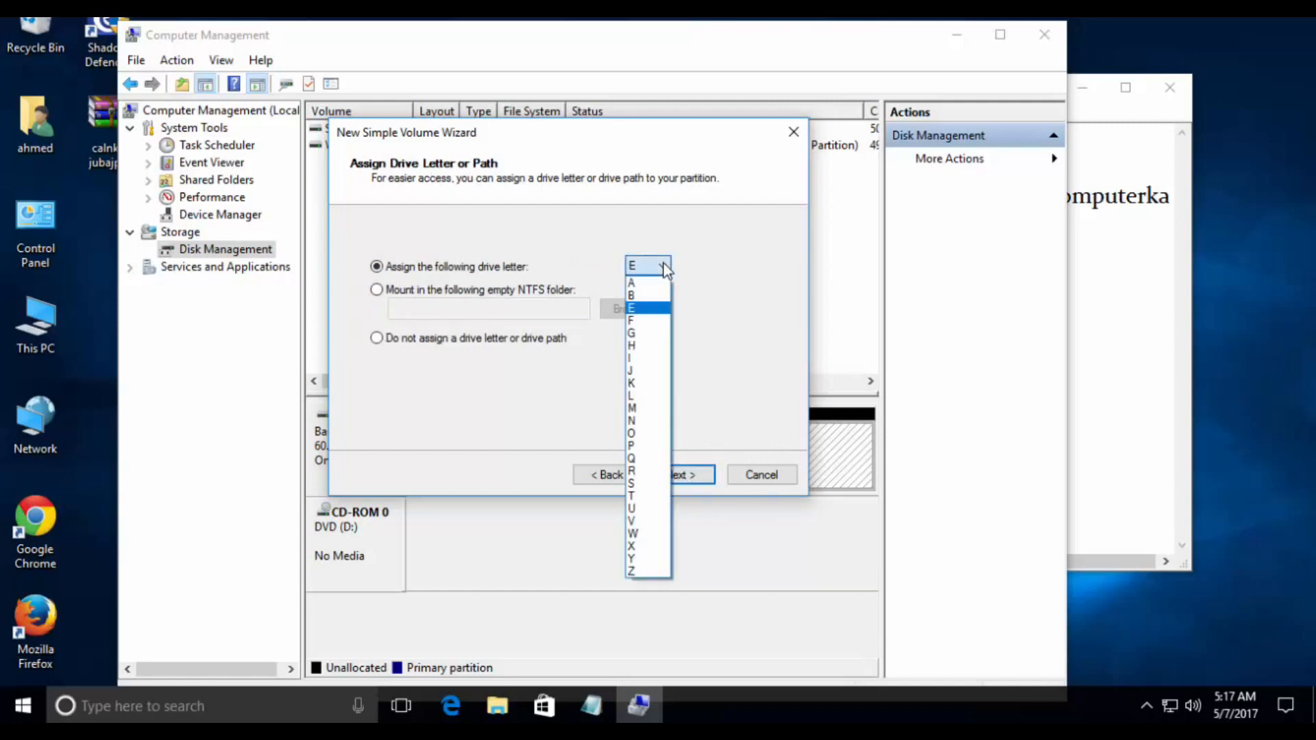
left_click(664, 268)
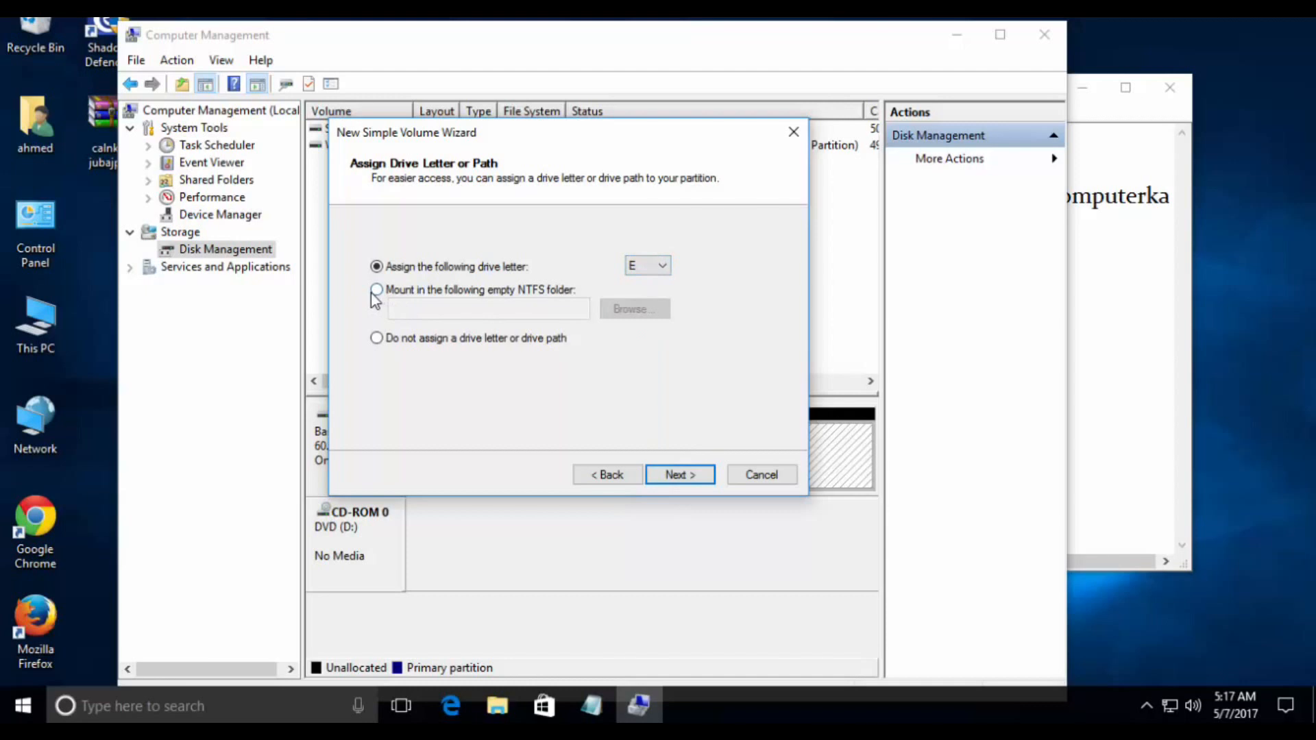
left_click(686, 482)
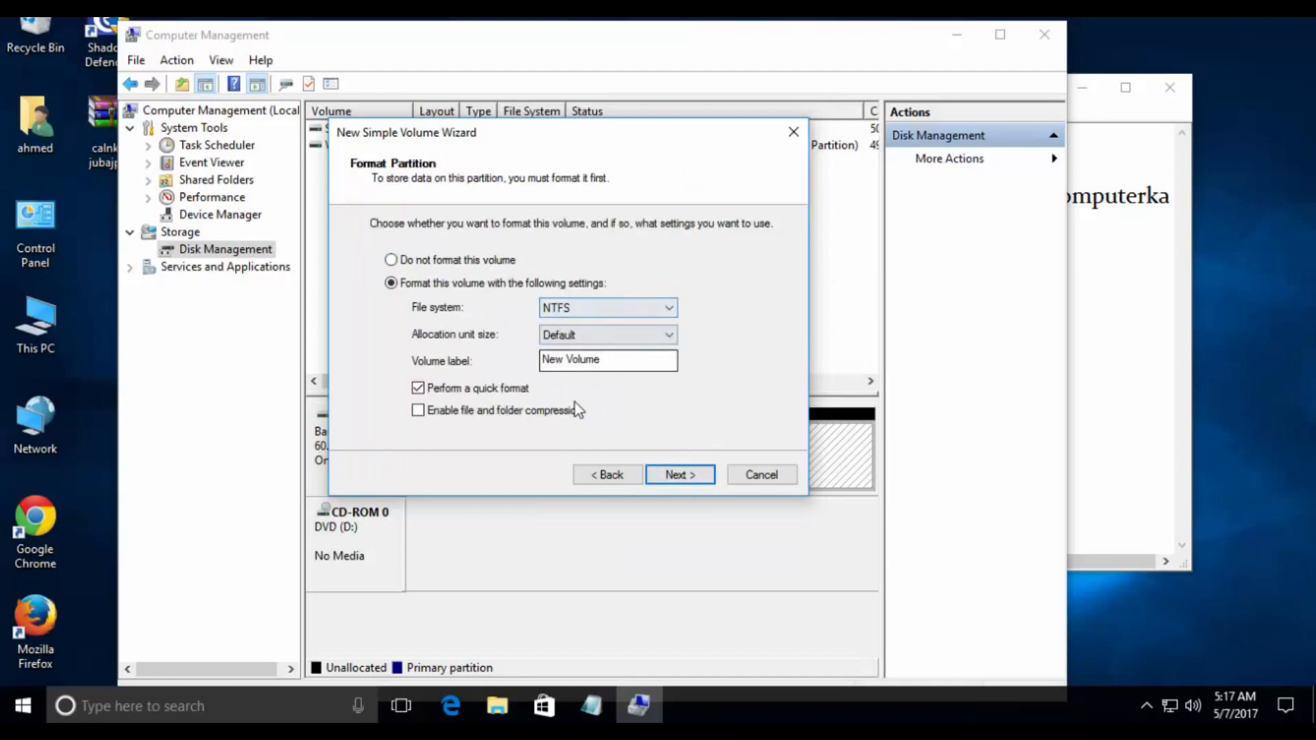
left_click(687, 474)
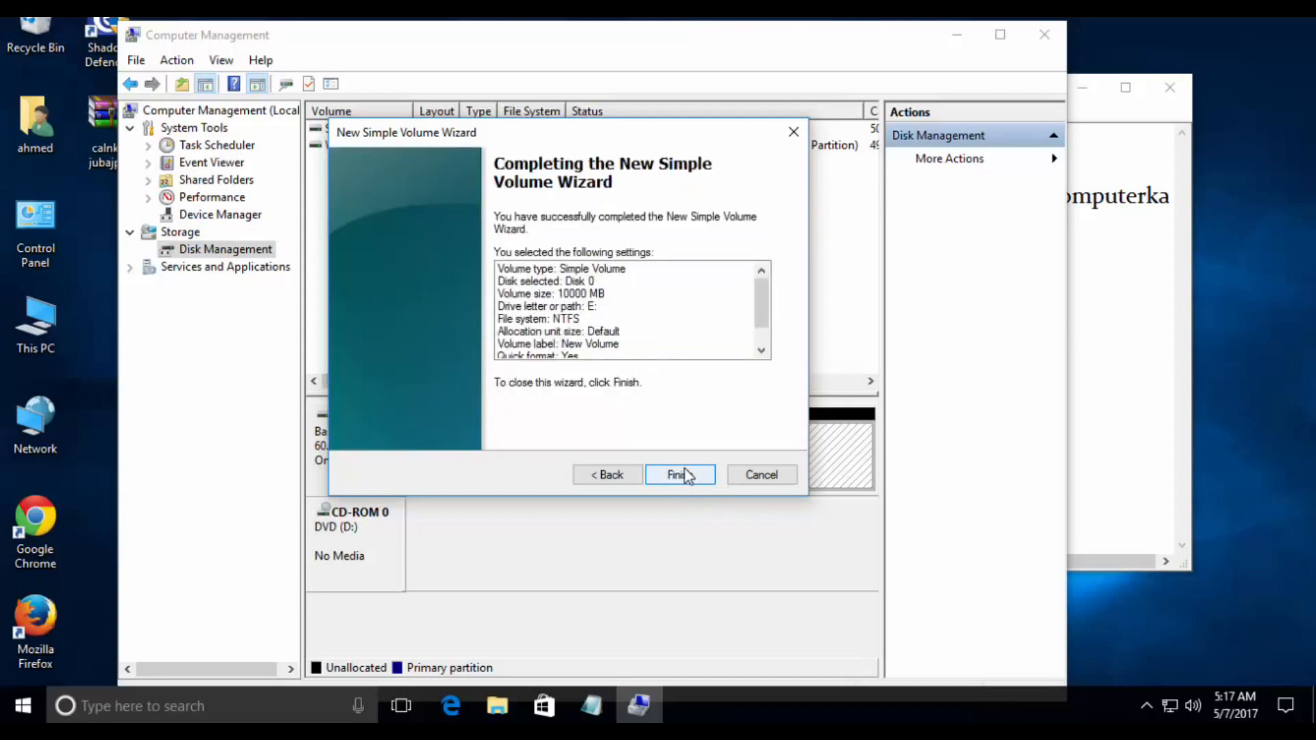
left_click(687, 474)
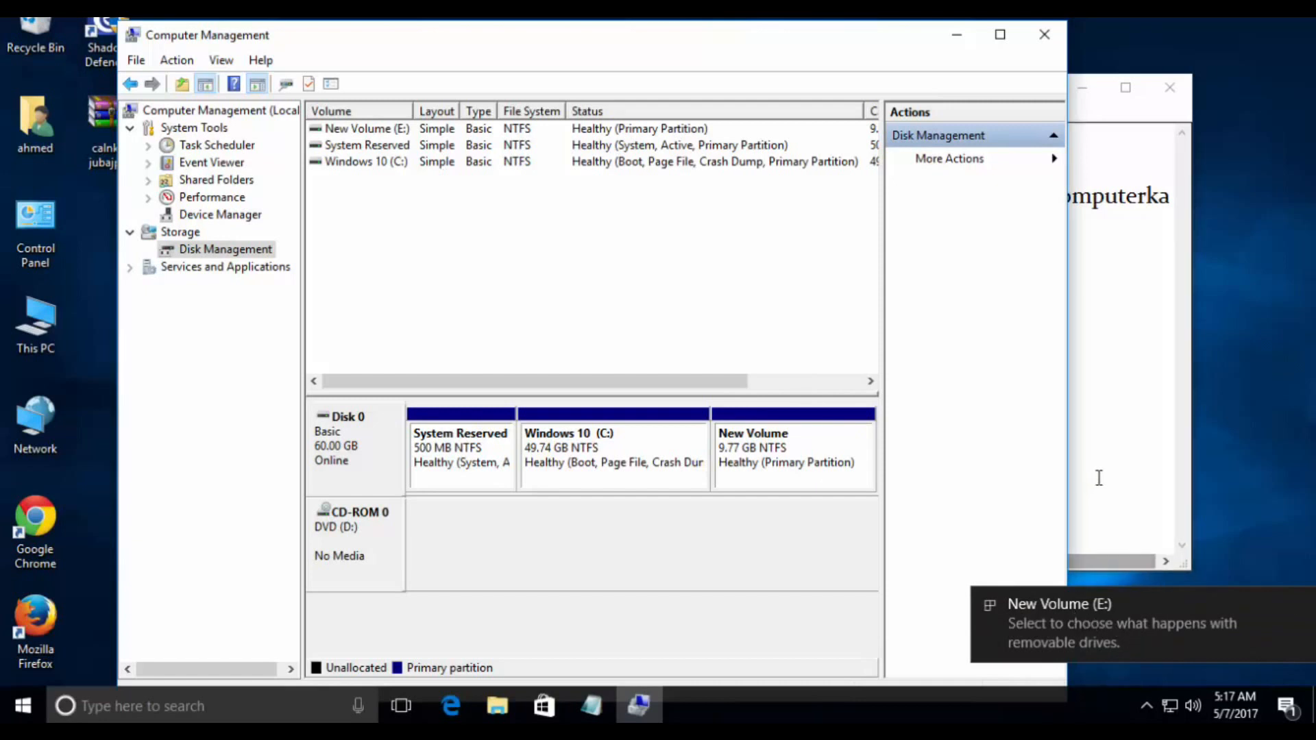
left_click(1068, 617)
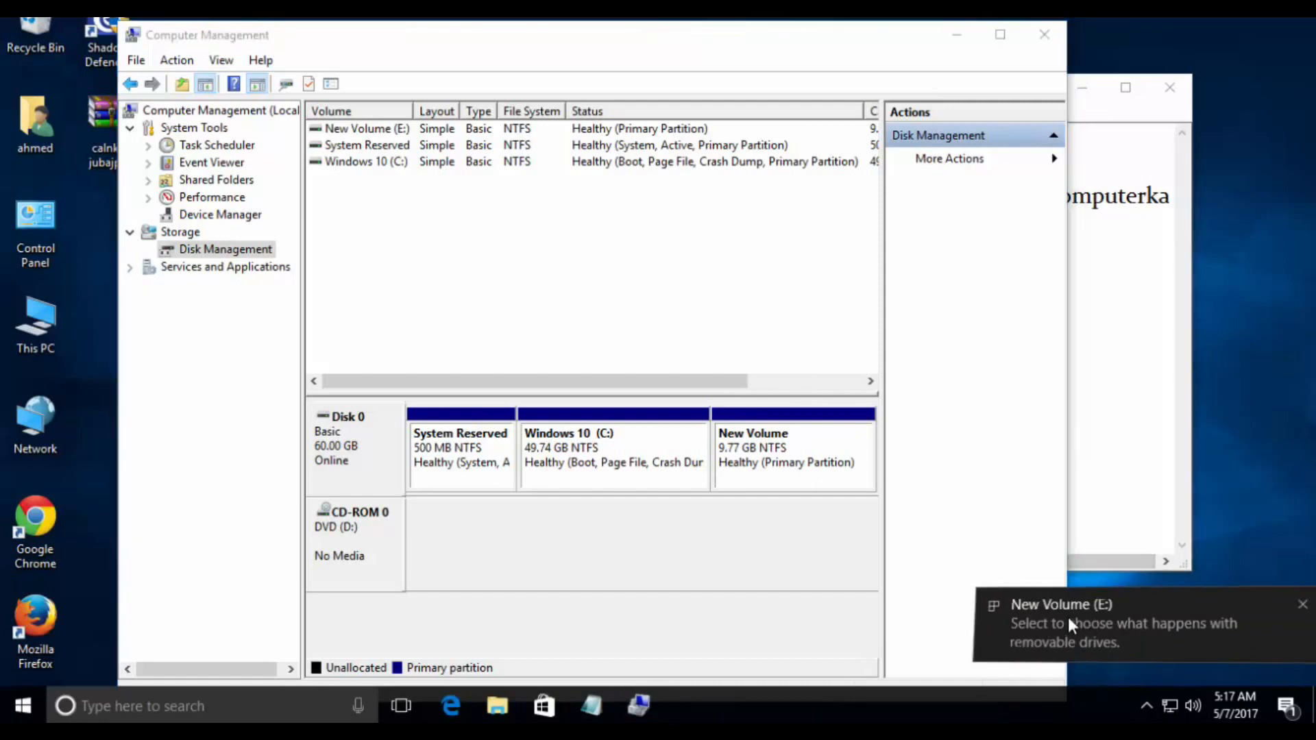
- Switch to the Notepad note and add instruction 5, "5. waxaa soo kordhay qeeb kale"
left_click(1090, 459)
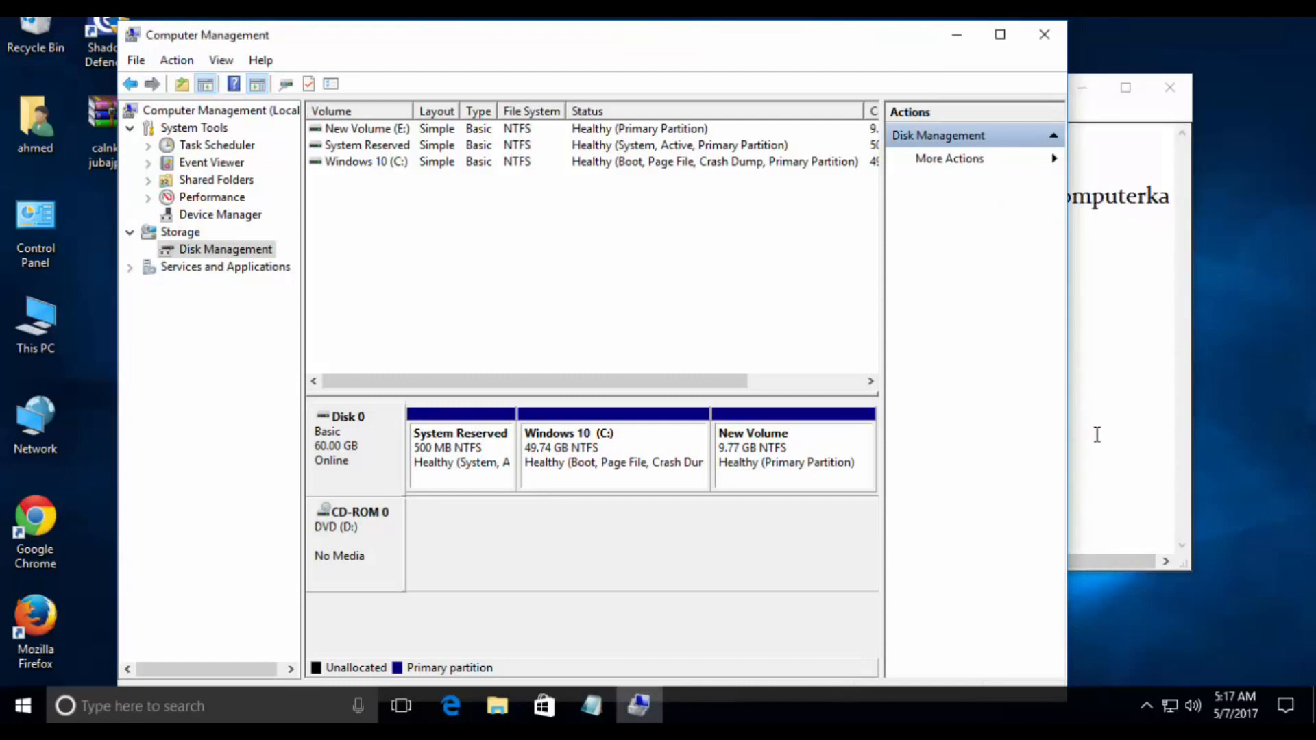
left_click(1095, 434)
left_click(1013, 370)
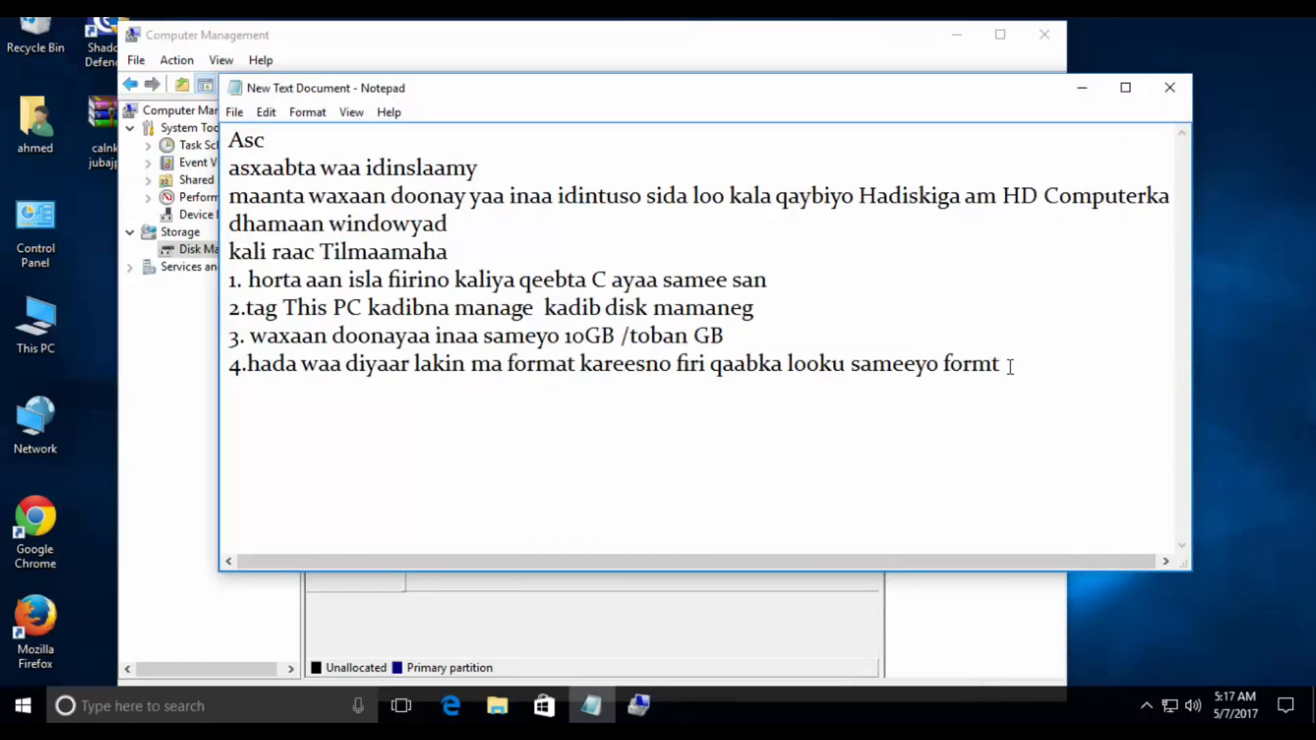
key("Return")
type("5. waxaa soo kordhay qeeb kale")
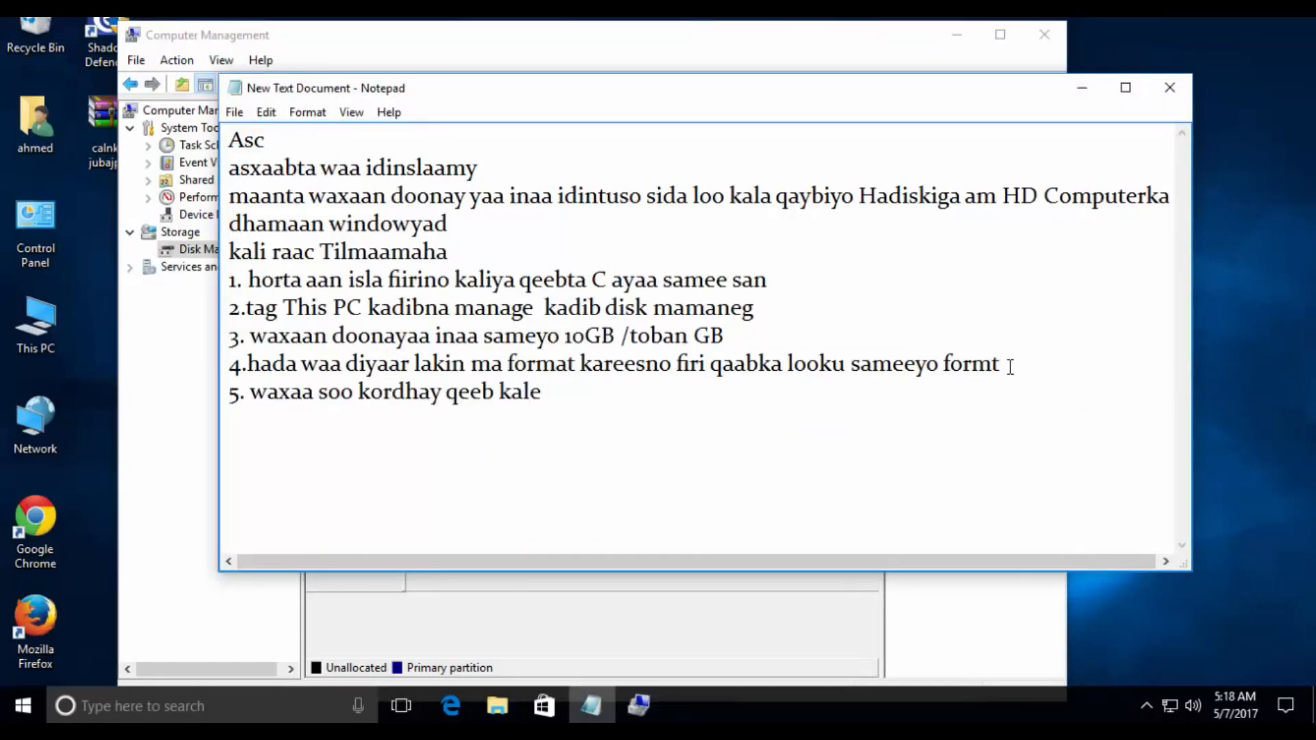
- Open This PC, inspect the contents of the New Volume (E:) drive and close the window
left_click(58, 312)
double_click(56, 303)
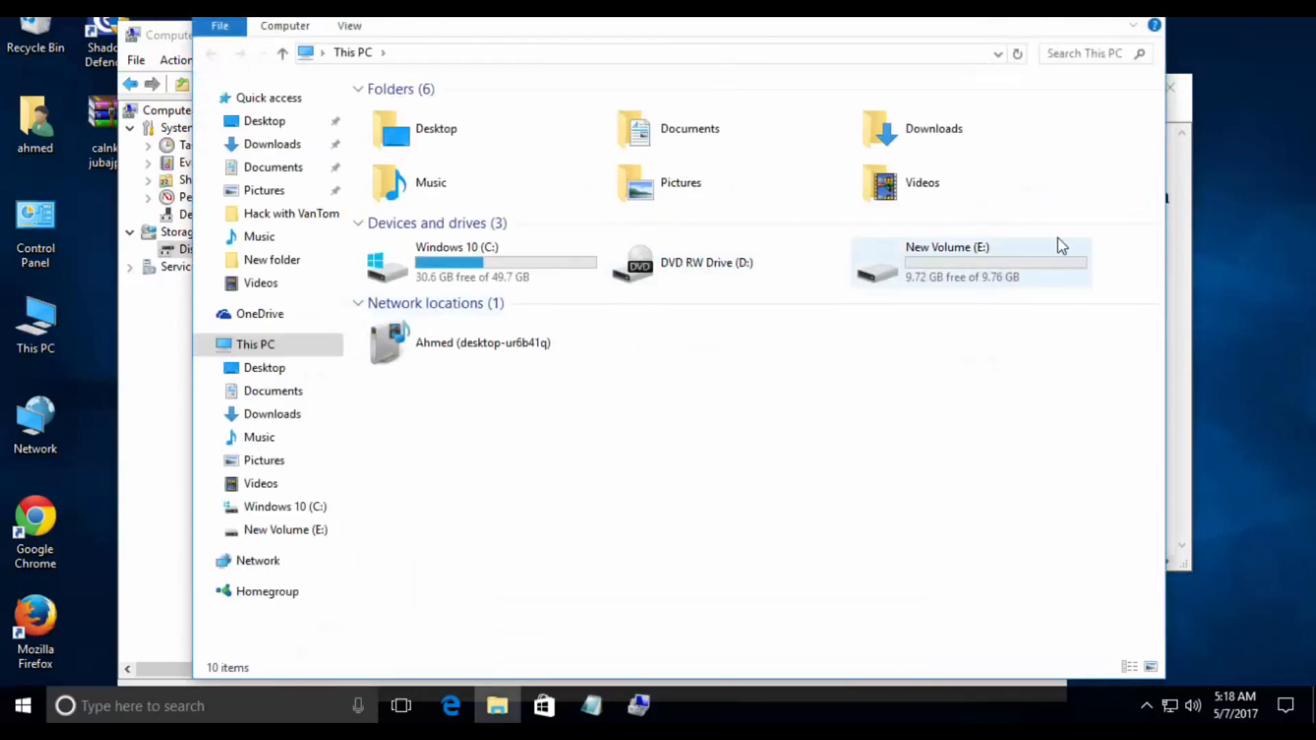
left_click(972, 256)
double_click(973, 256)
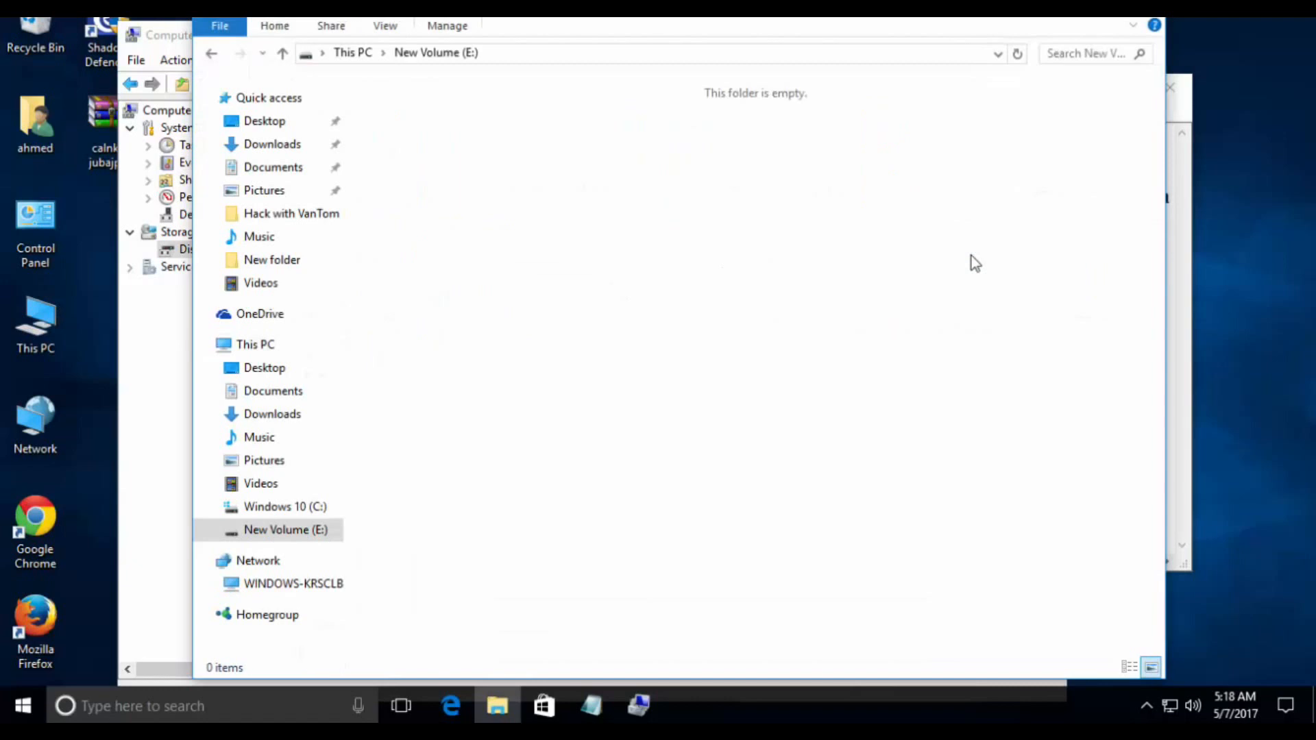
key("alt+Left")
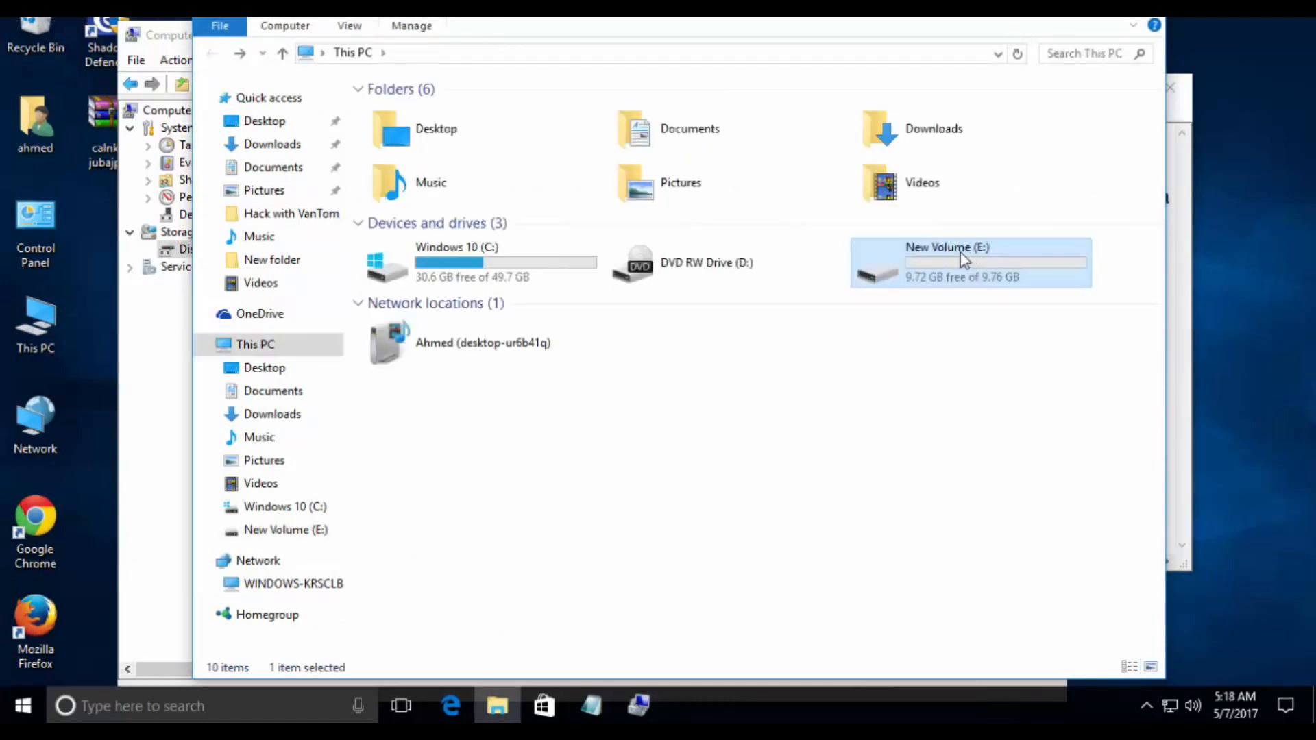
double_click(929, 259)
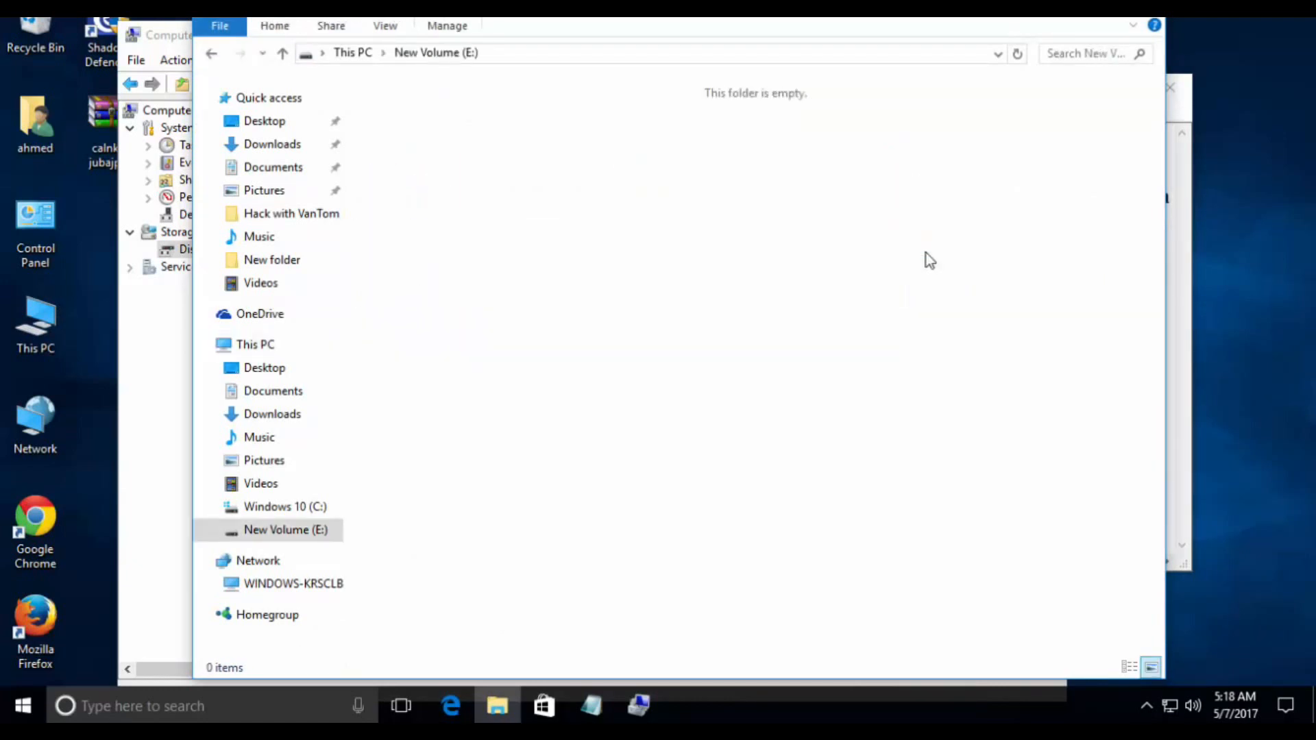
left_click(1146, 7)
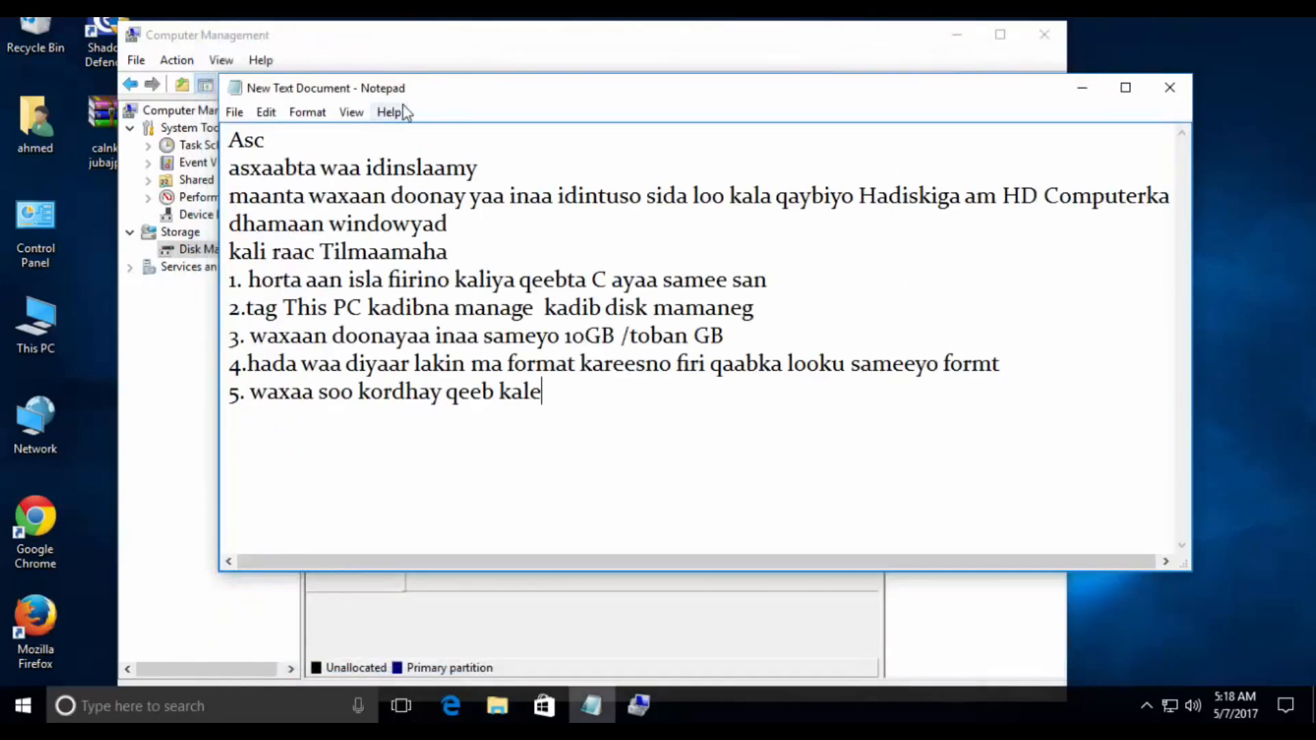
- Copy the calnka jubajpg archive from the desktop into New Volume (E:) and reopen the drive to check its contents
left_click(100, 139)
right_click(100, 137)
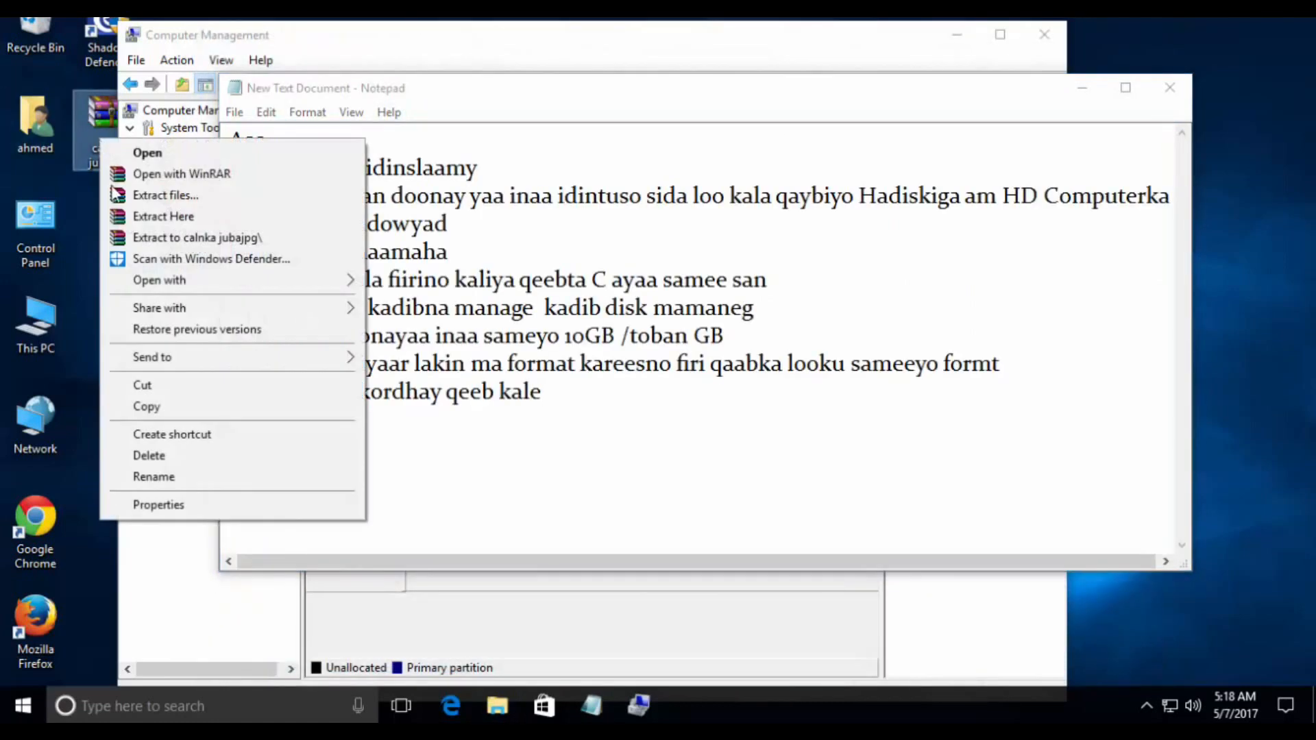
left_click(211, 412)
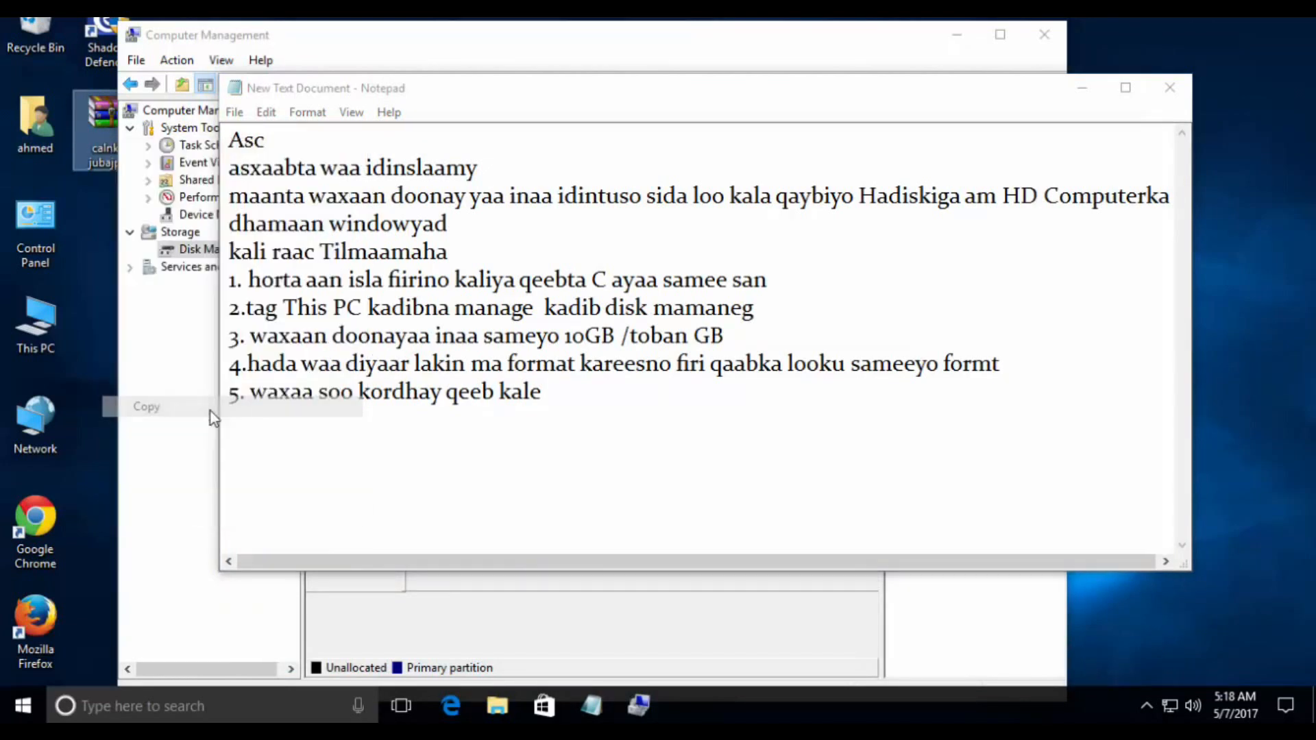
double_click(47, 314)
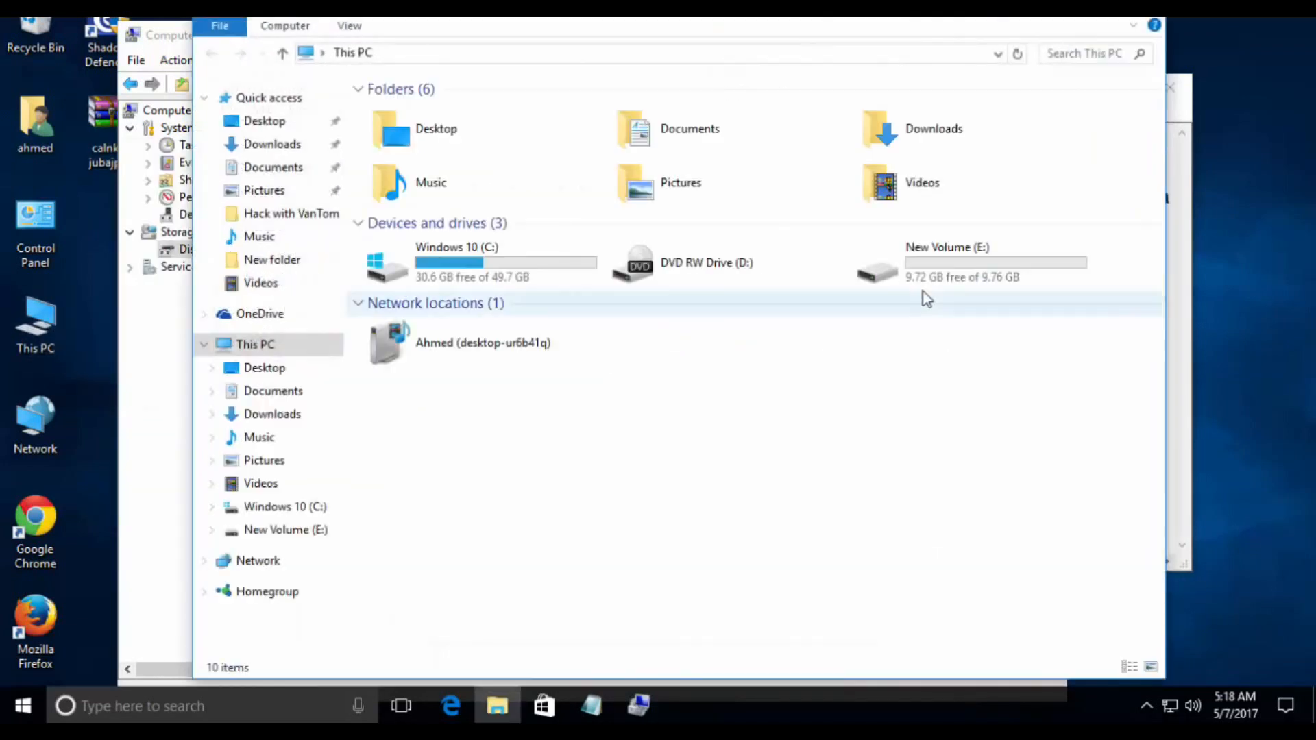
double_click(992, 271)
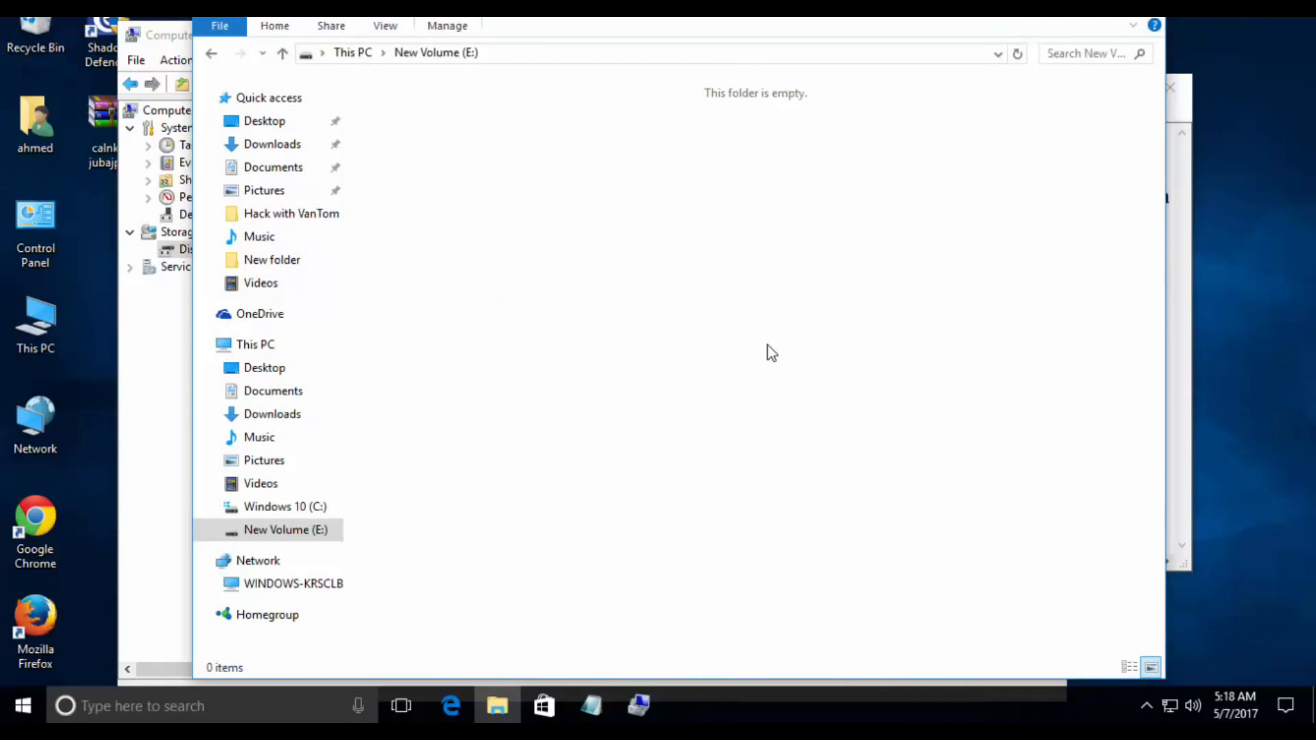
key("ctrl+v")
key("alt+Left")
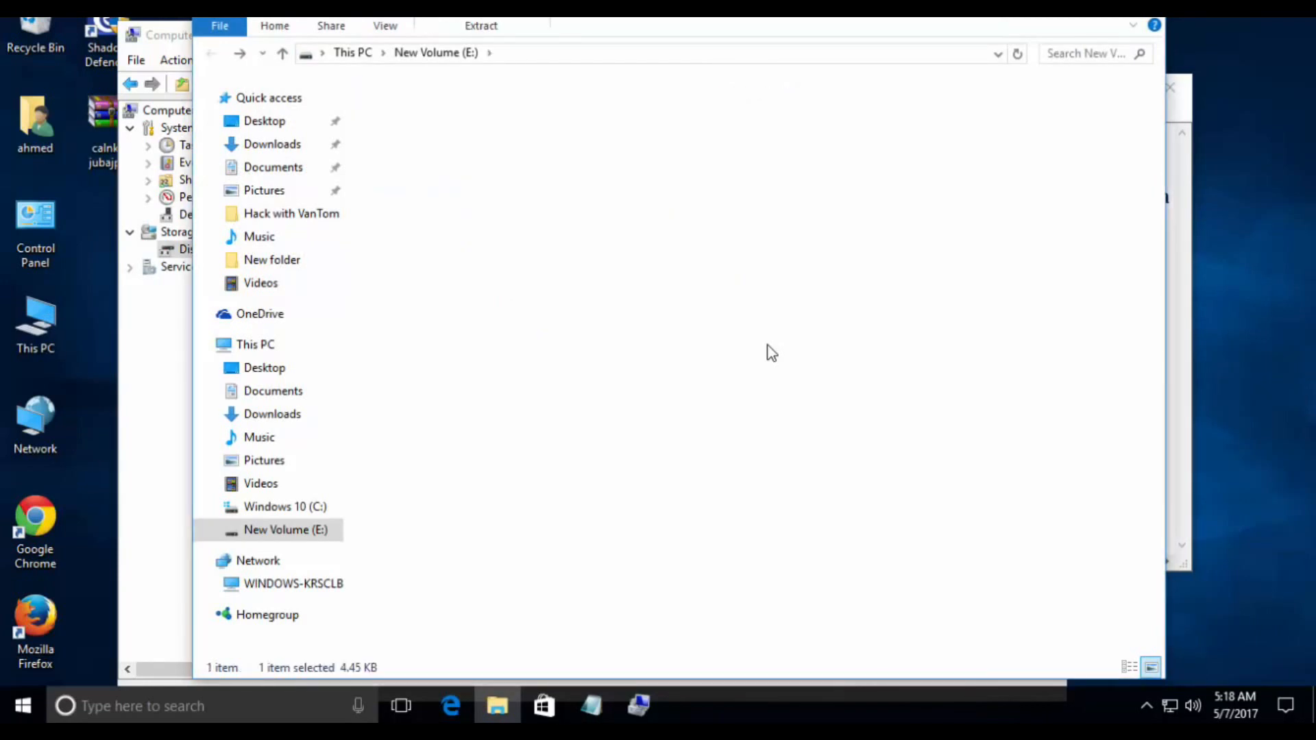
double_click(971, 254)
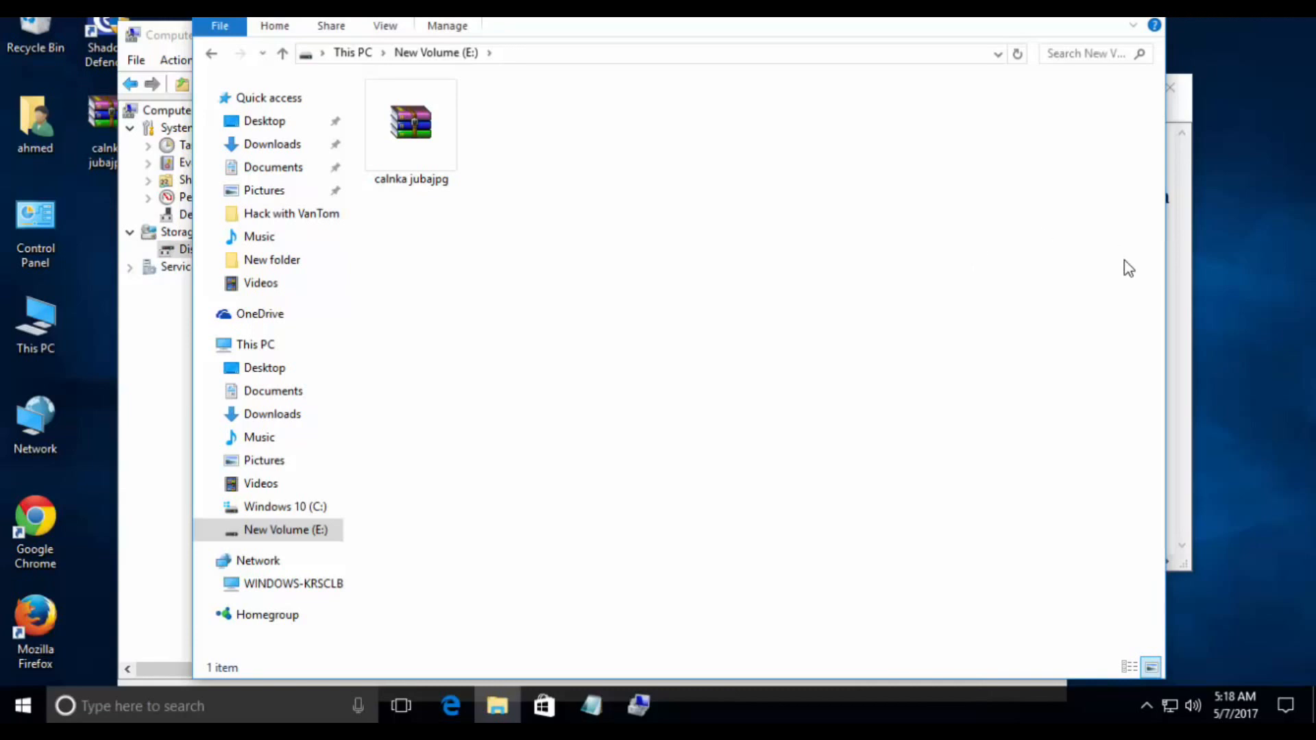
- Switch back to the Notepad note and add instruction 6, "6. waan ku guulaysane"
left_click(1183, 273)
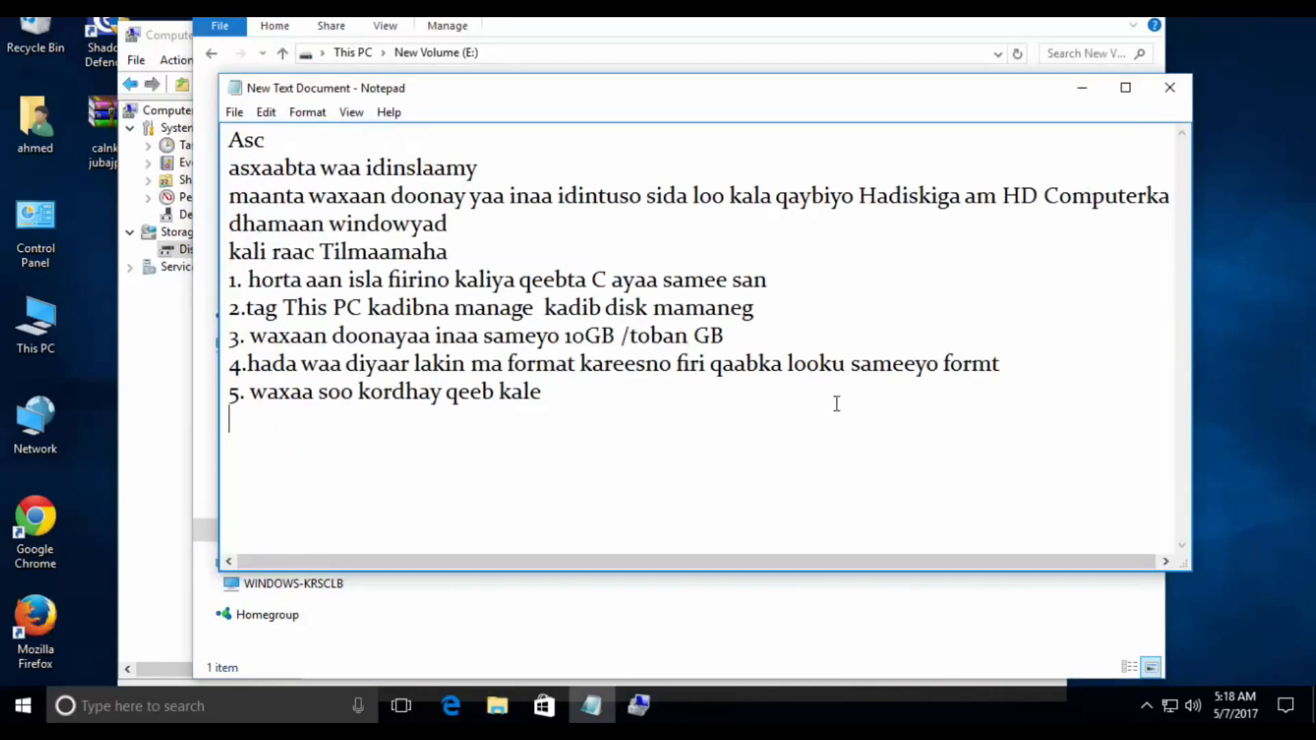
key("Return")
type("6. waan ku guulaysane")
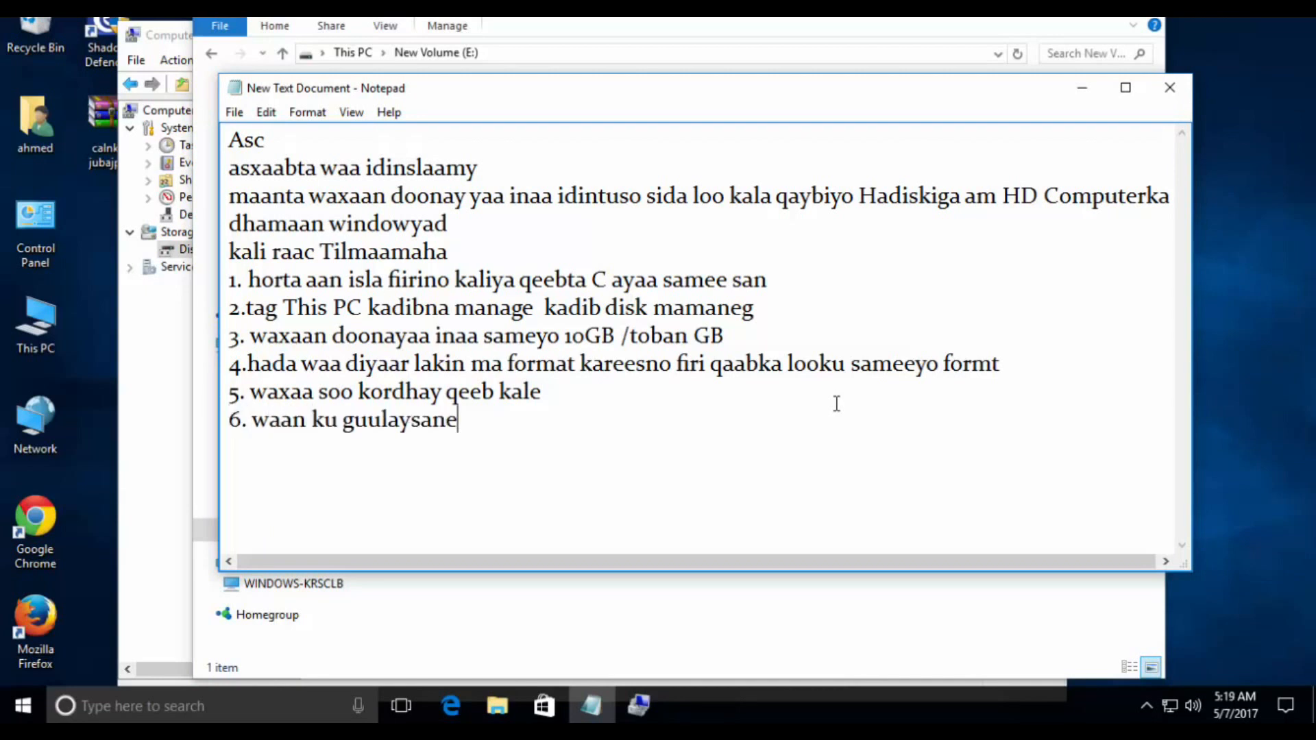
- Leave a blank line below instruction 6 and write the closing line "Ha Hilmaamin Lik"
key("Return")
key("Return")
type("ha hi")
key("BackSpace")
key("BackSpace")
key("BackSpace")
key("BackSpace")
key("BackSpace")
key("BackSpace")
key("Return")
type("Ha Hilmaamin ")
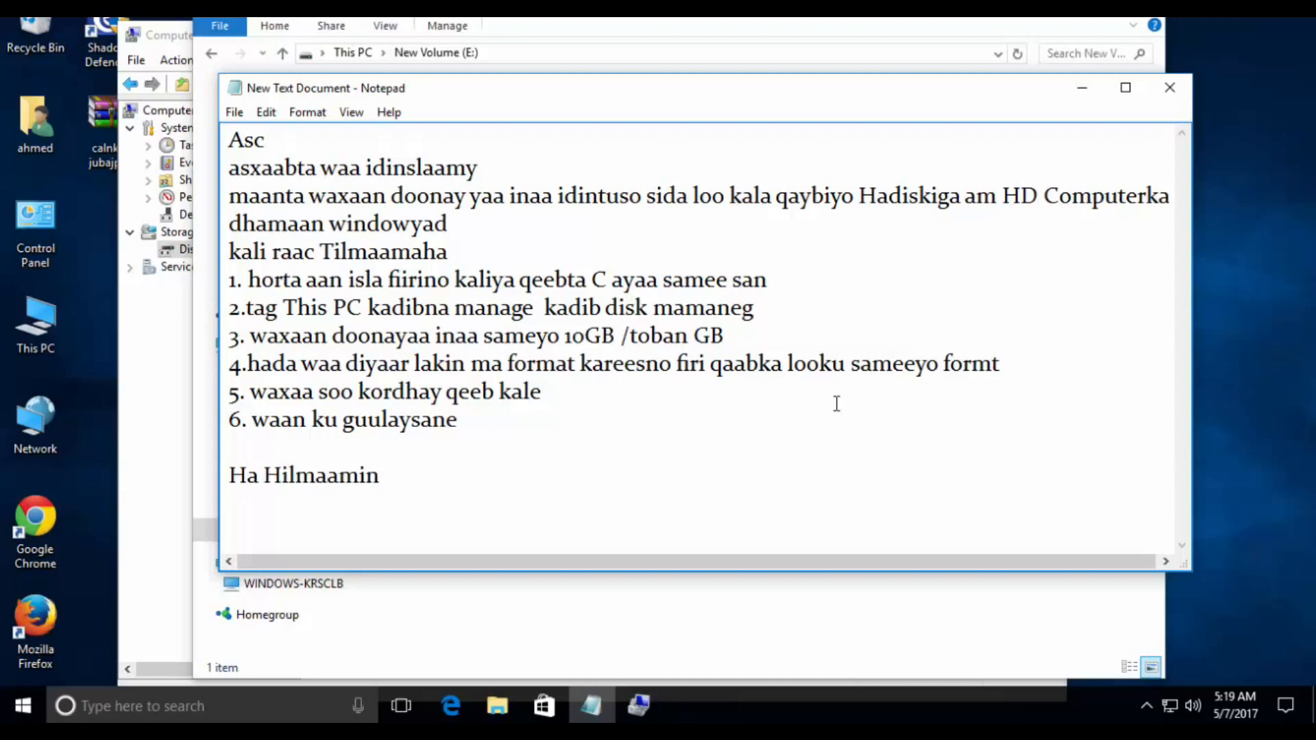
type("Lik")
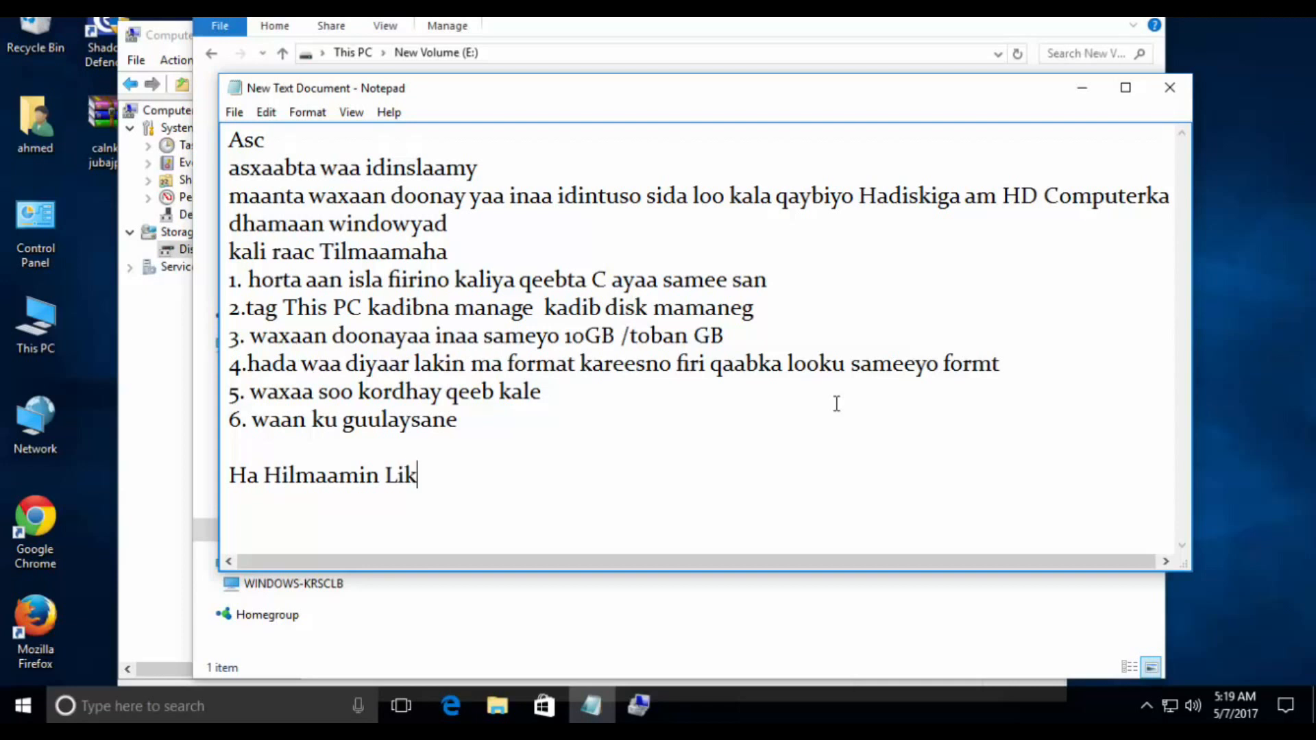